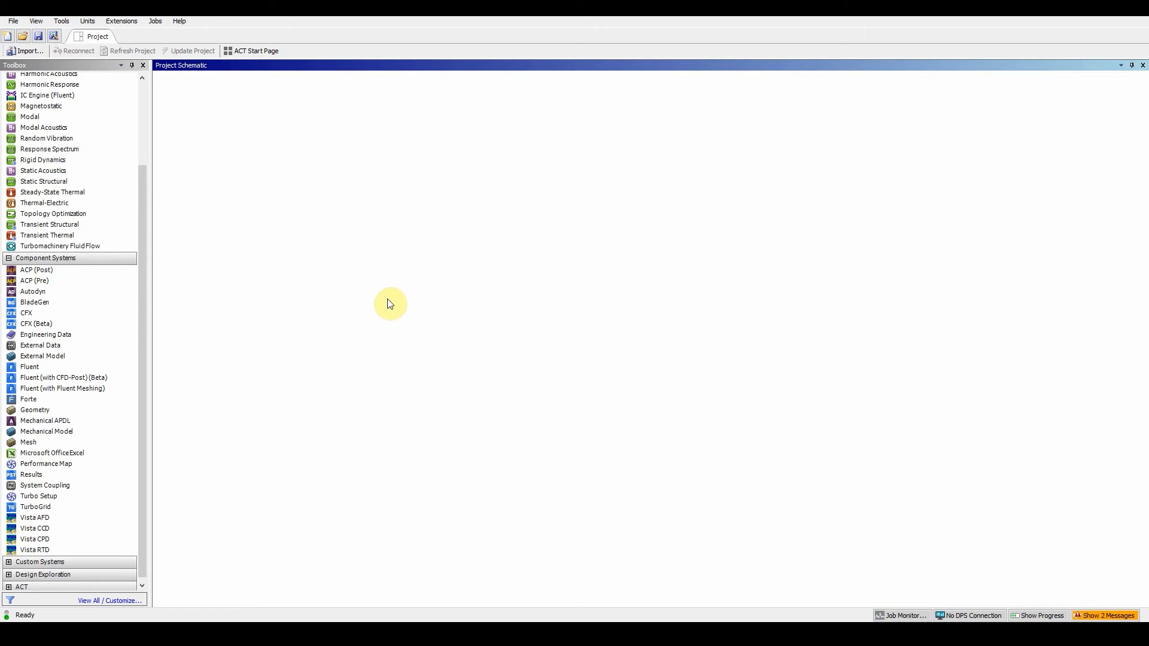
Add a standalone Mesh system to the project schematic and import bracket.stp as its geometry
left_click(37, 445)
left_click_drag(37, 445, 233, 144)
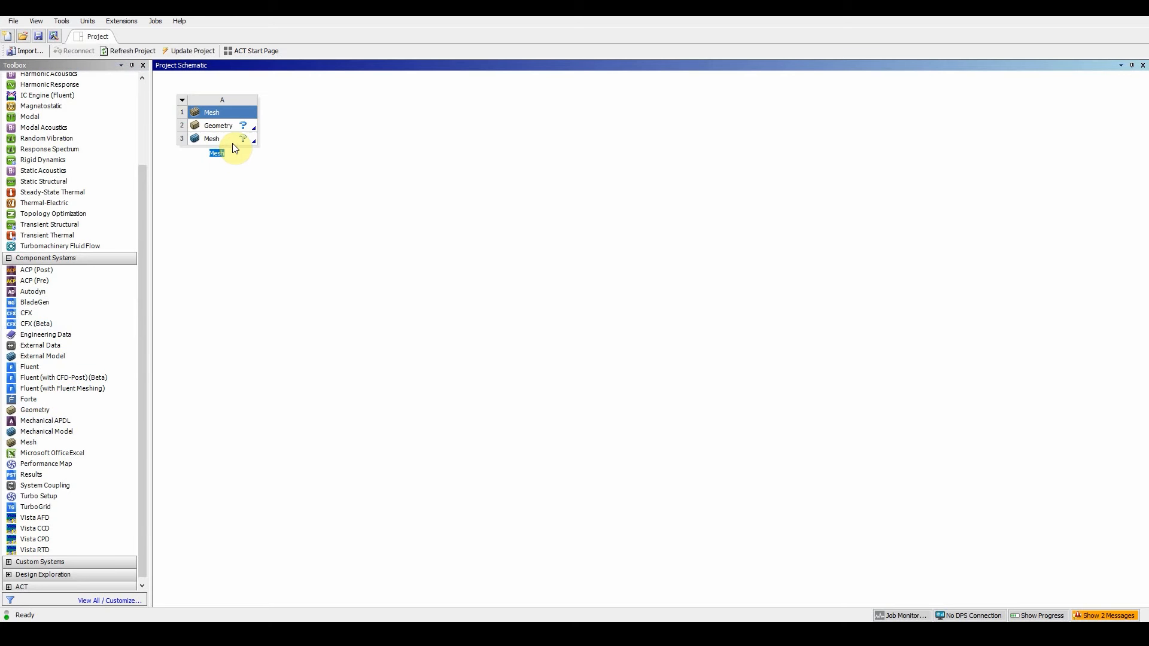
right_click(245, 124)
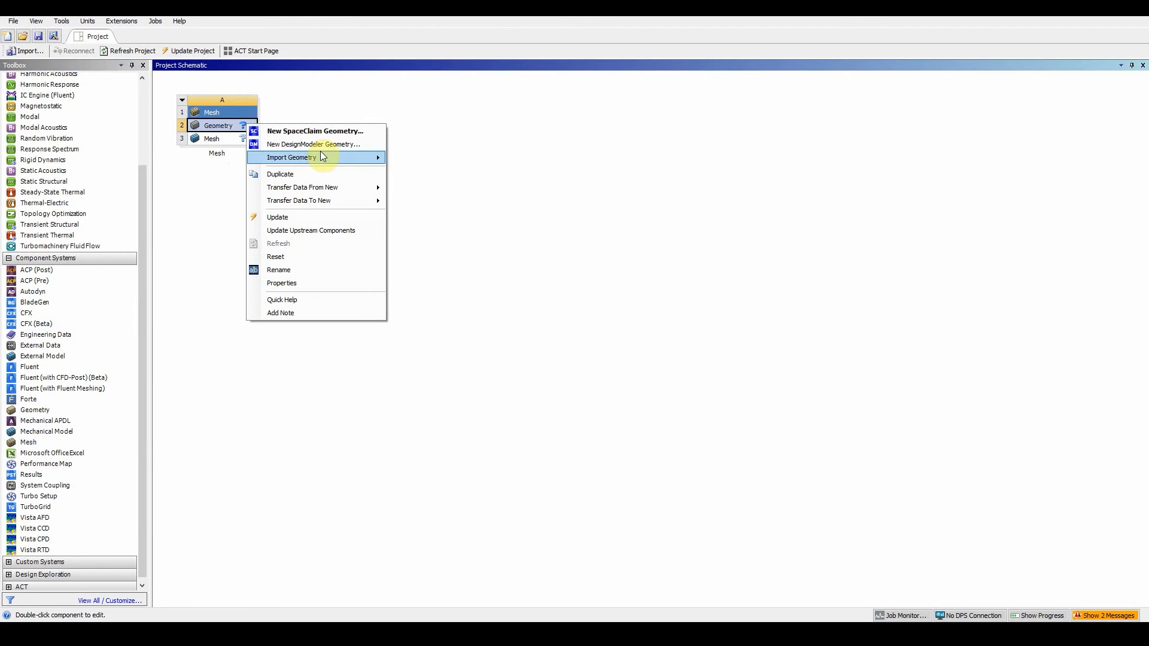
mouse_move(324, 158)
left_click(412, 160)
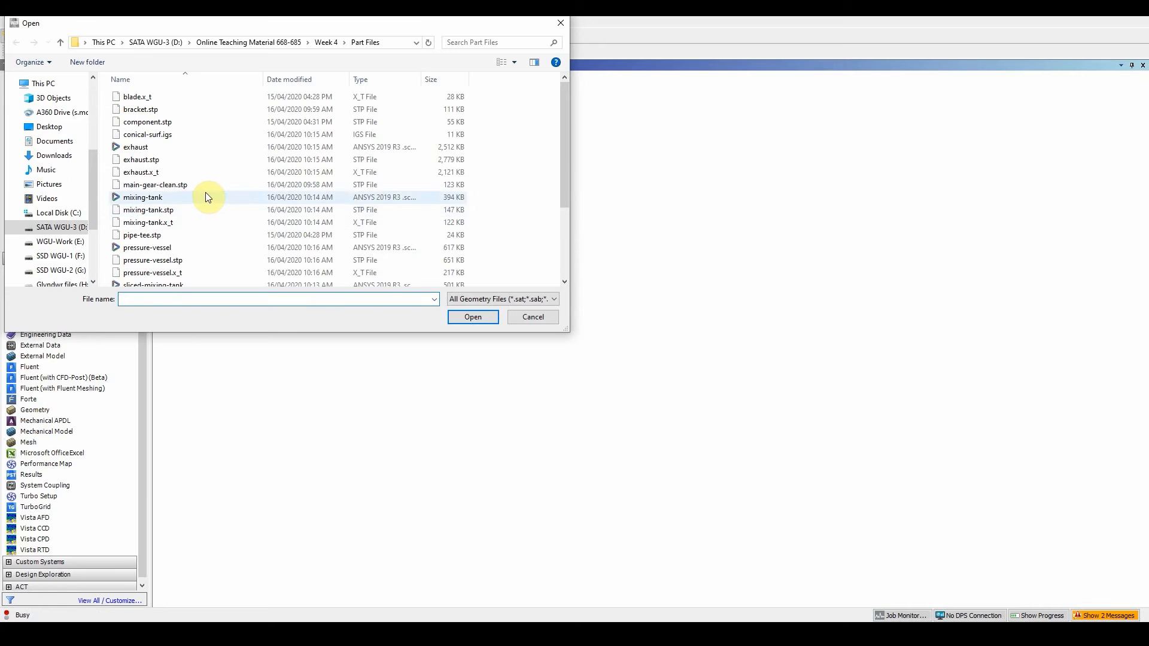
left_click(189, 109)
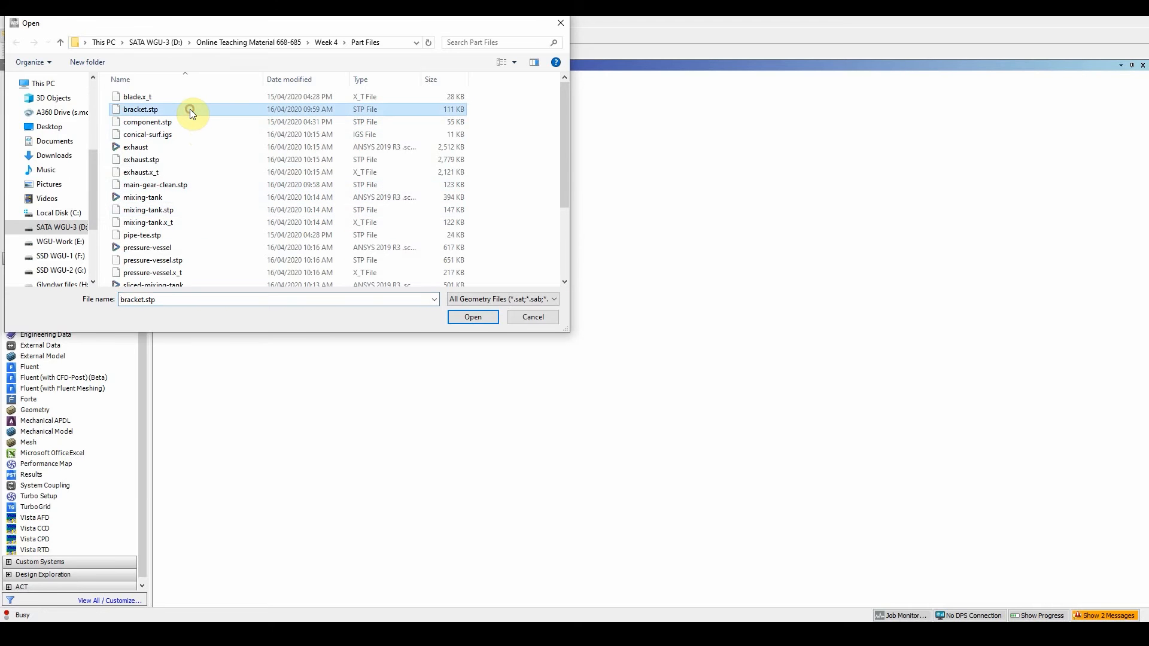
left_click(461, 317)
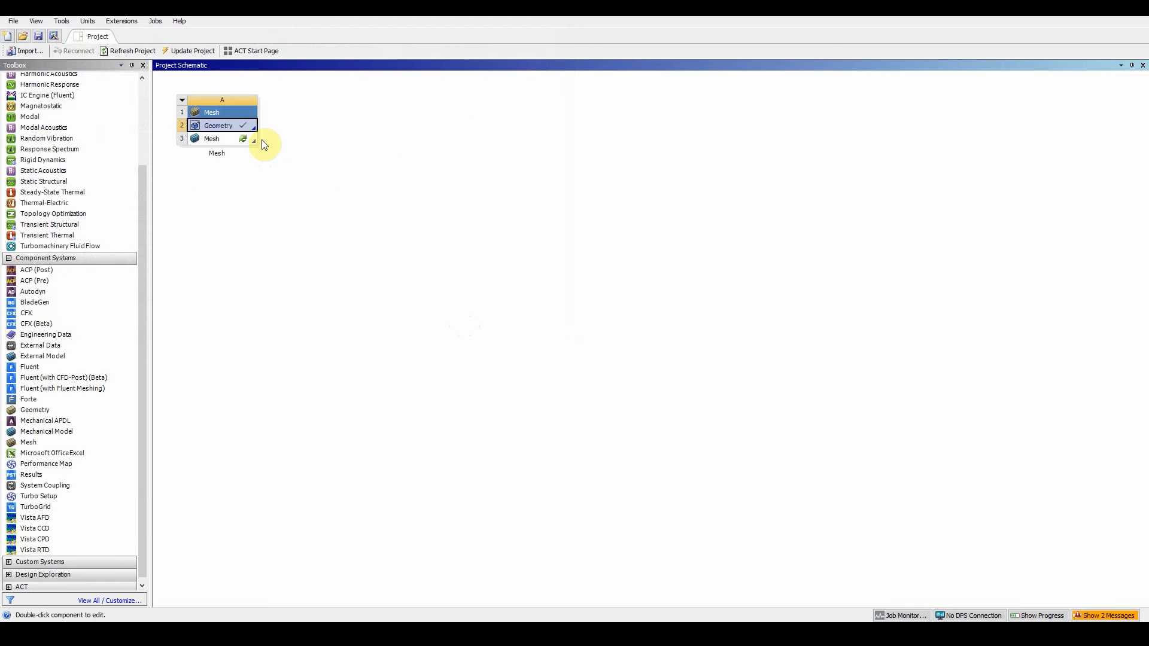
Edit the imported geometry in DesignModeler, generate the bracket import and close DesignModeler
right_click(245, 127)
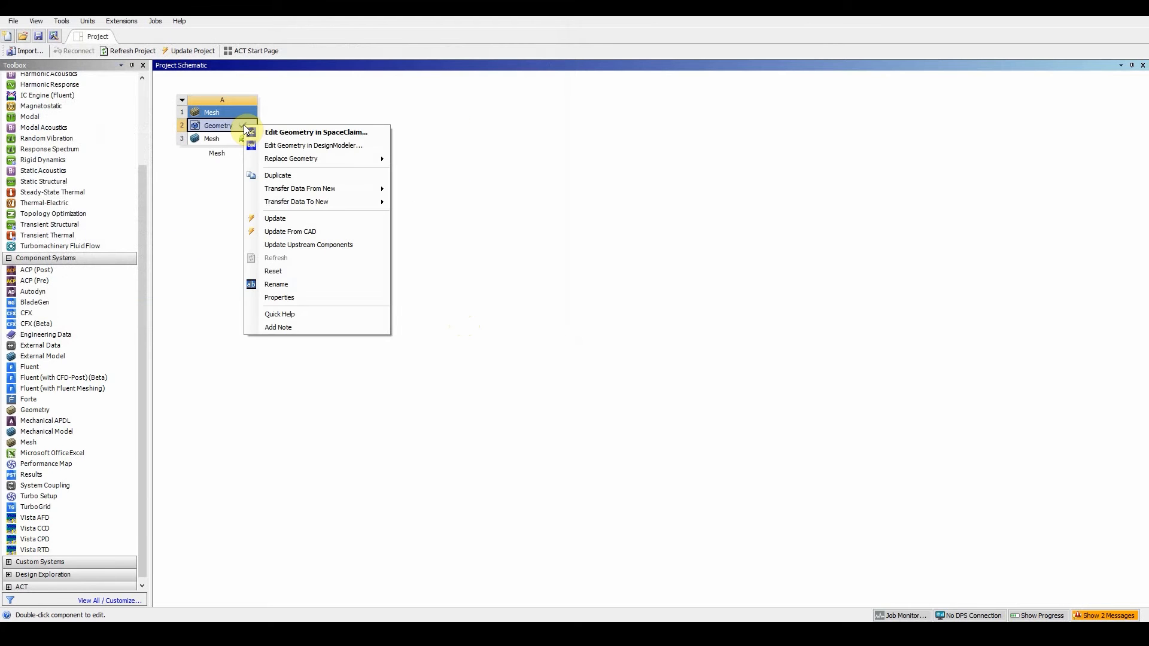
left_click(279, 144)
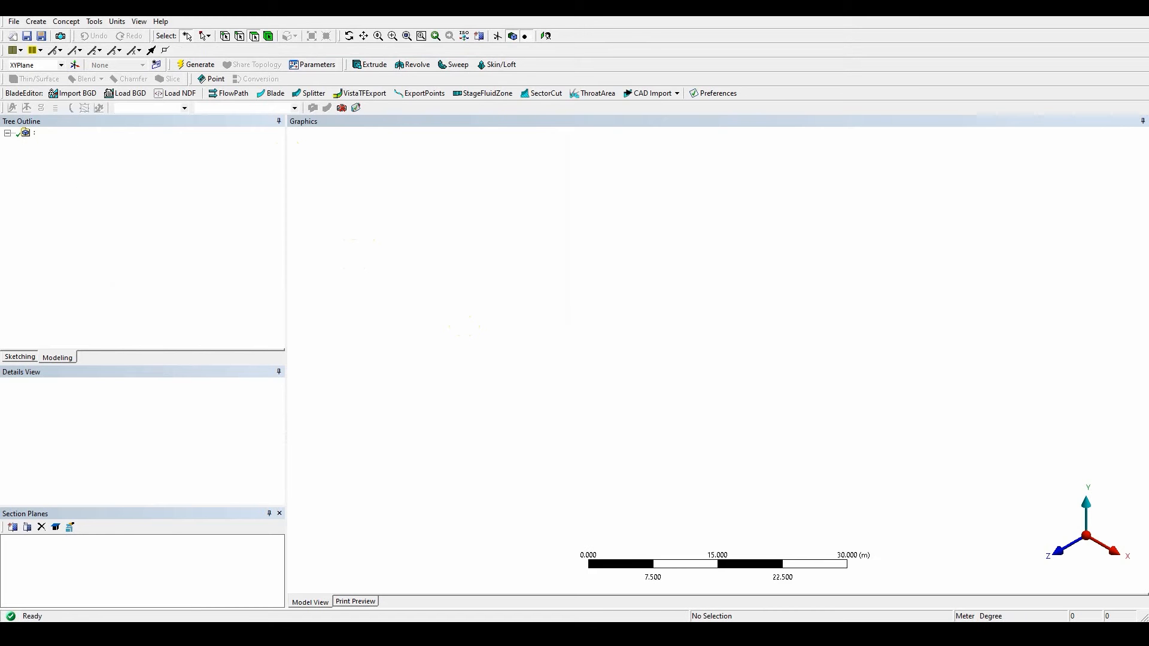
left_click(192, 65)
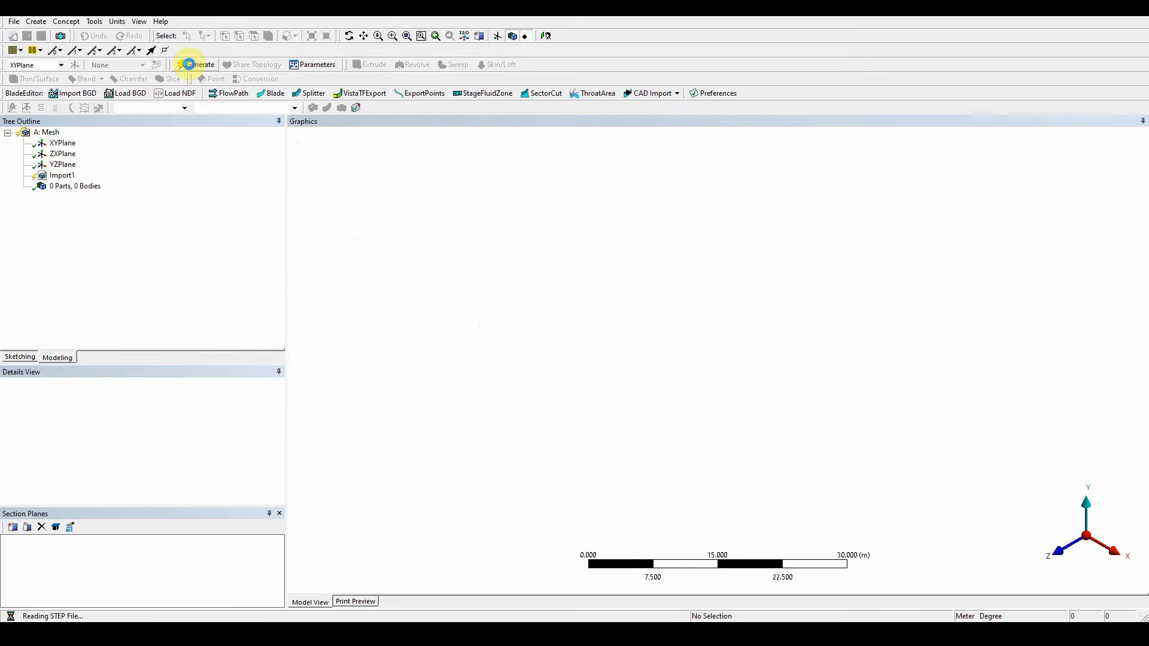
left_click(13, 22)
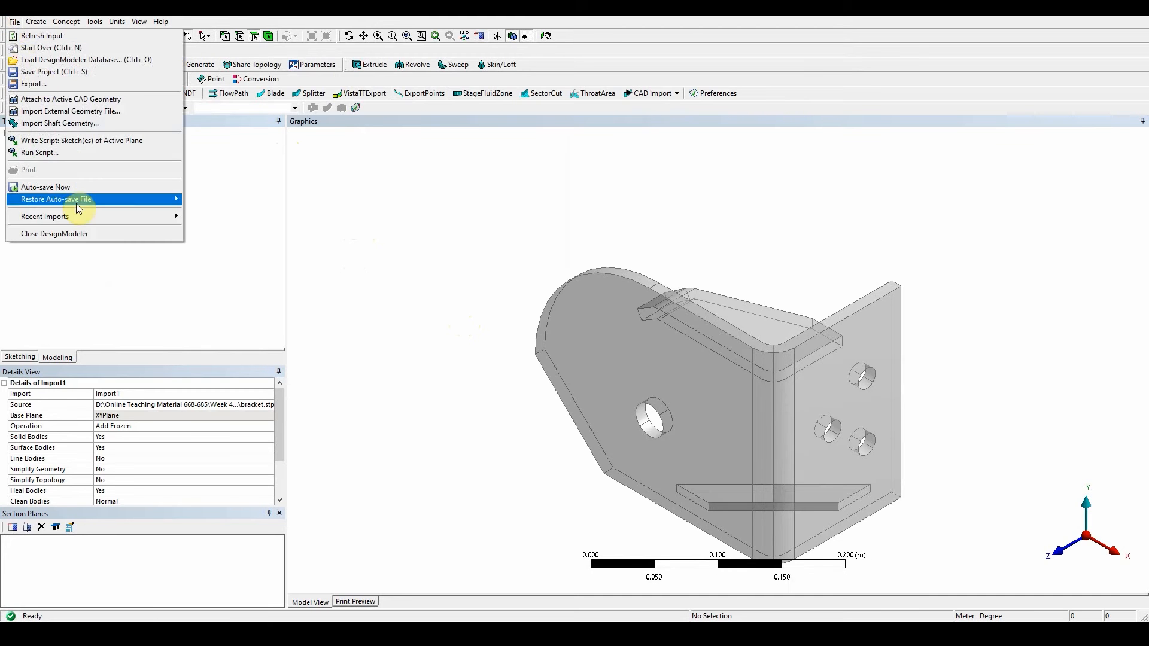
left_click(244, 290)
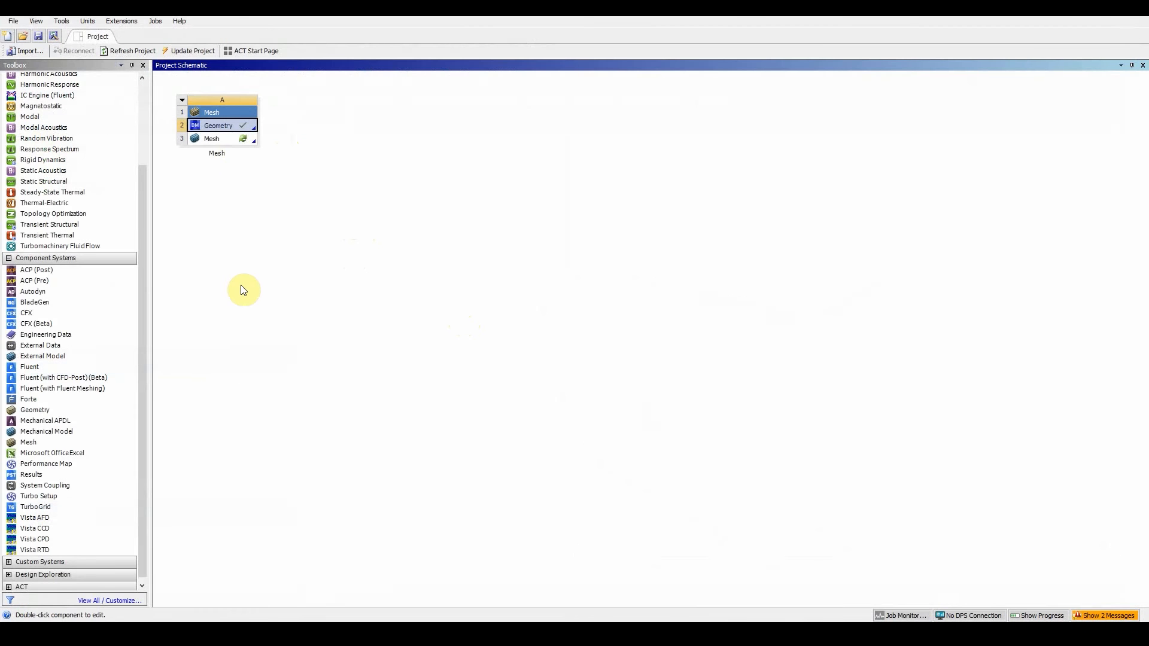
Open the Mesh cell of the system in the meshing application and show the details of the Mesh object
double_click(236, 141)
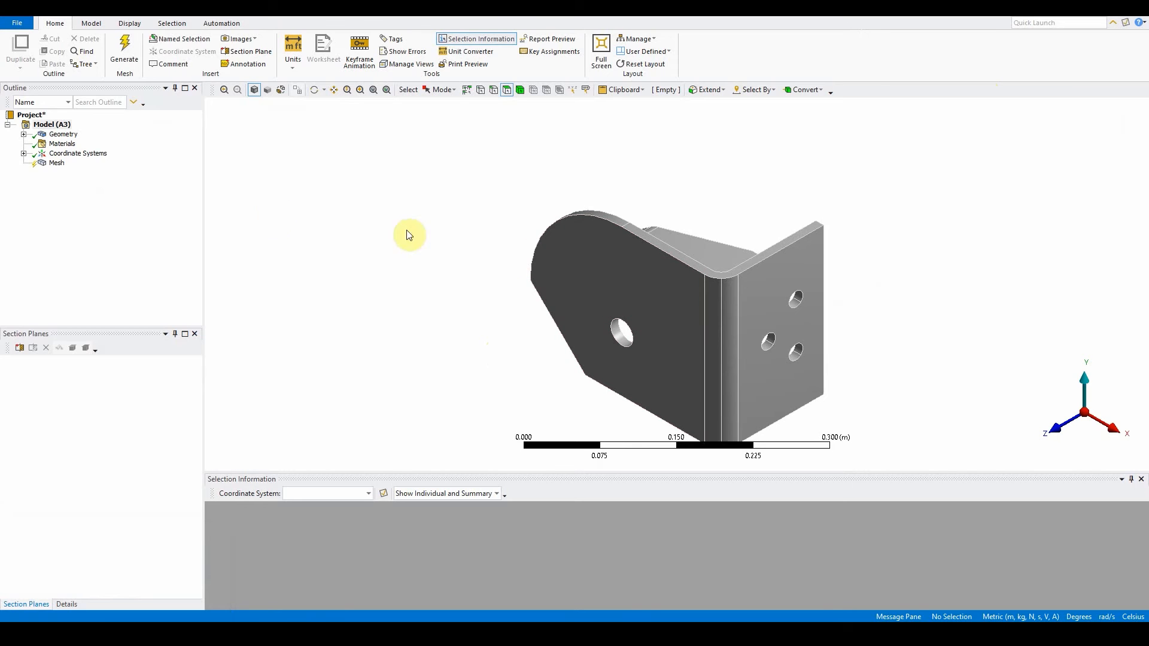
left_click(57, 163)
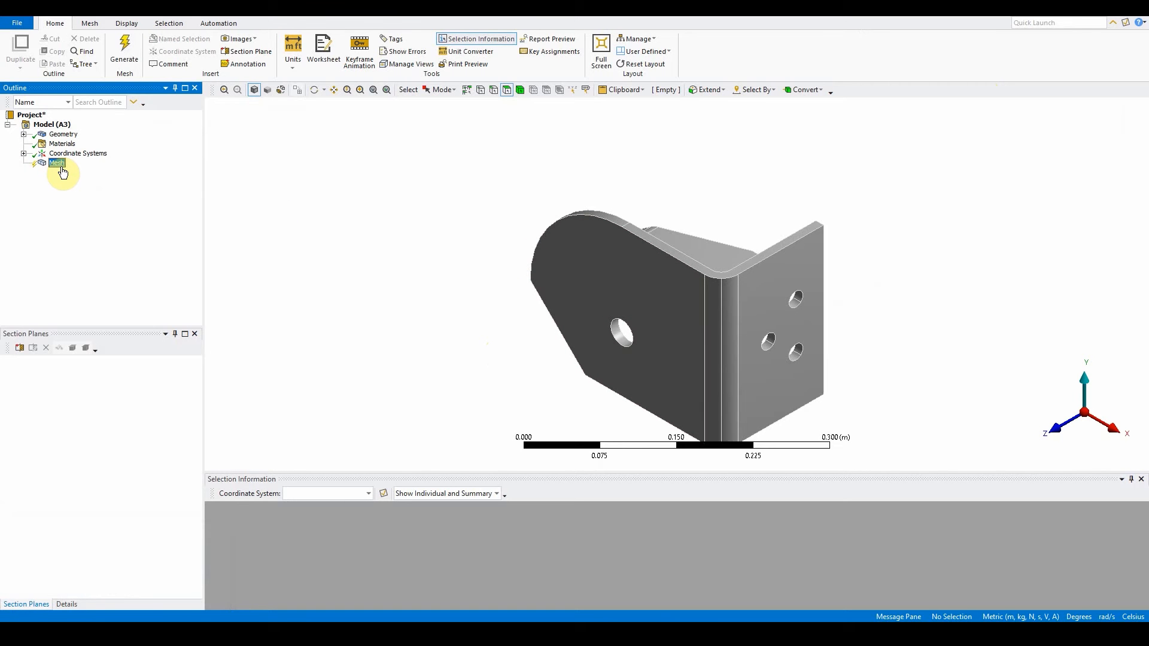
left_click(65, 604)
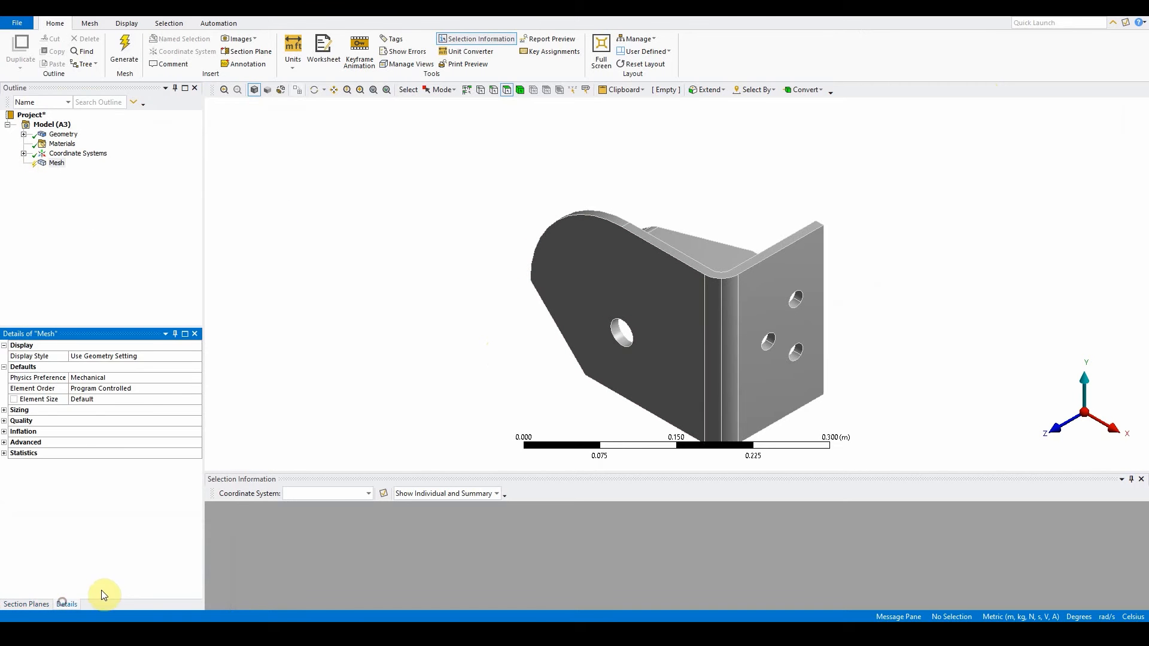
left_click(175, 333)
mouse_move(14, 161)
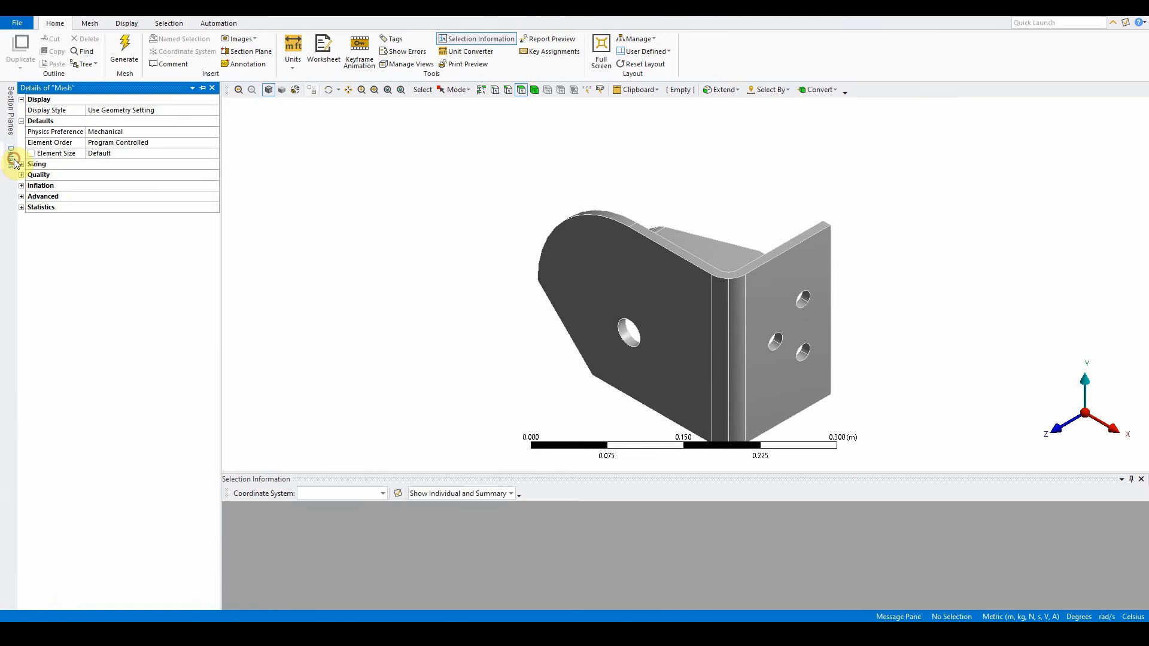
left_click(202, 88)
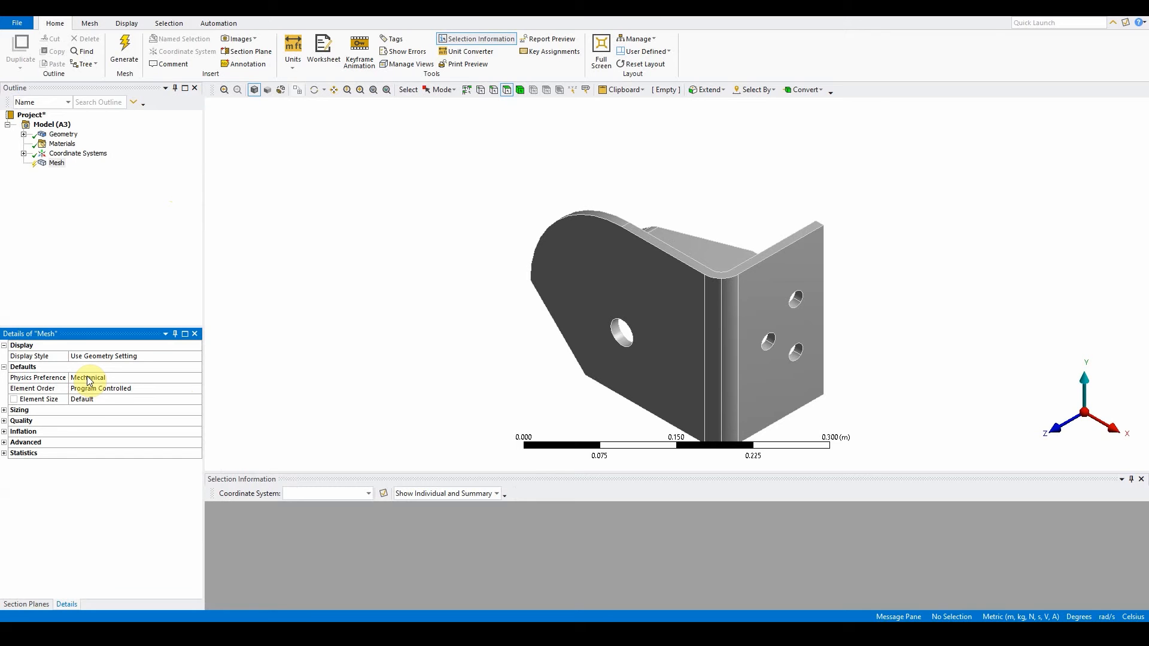
Expand the Sizing settings and generate the bracket mesh with the default settings
left_click(4, 410)
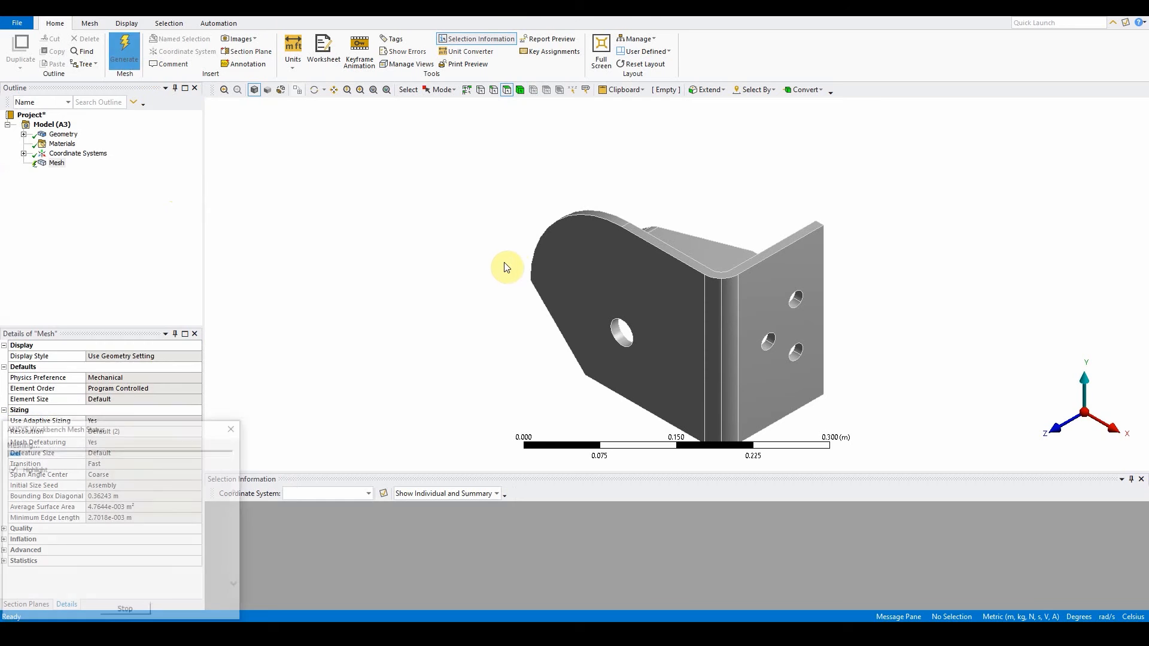
middle_click_drag(648, 287, 527, 415)
scroll(527, 415, "up", 1)
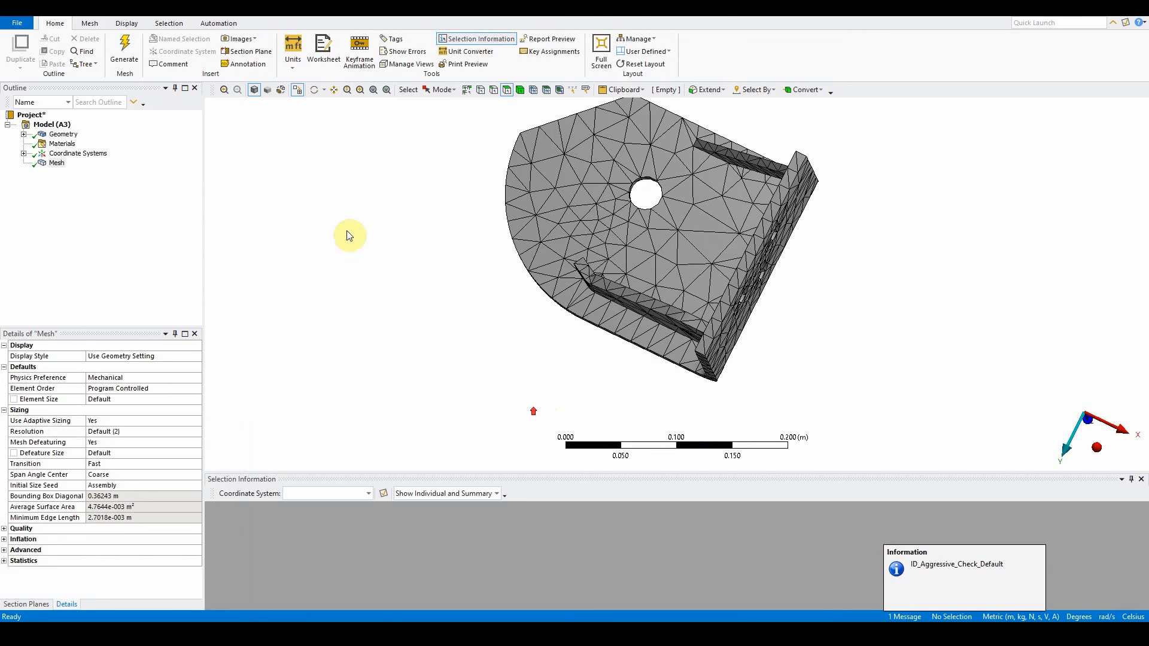
Toggle the mesh display off and on to compare the bare bracket with its mesh from several angles
left_click(295, 92)
left_click(296, 93)
left_click(295, 92)
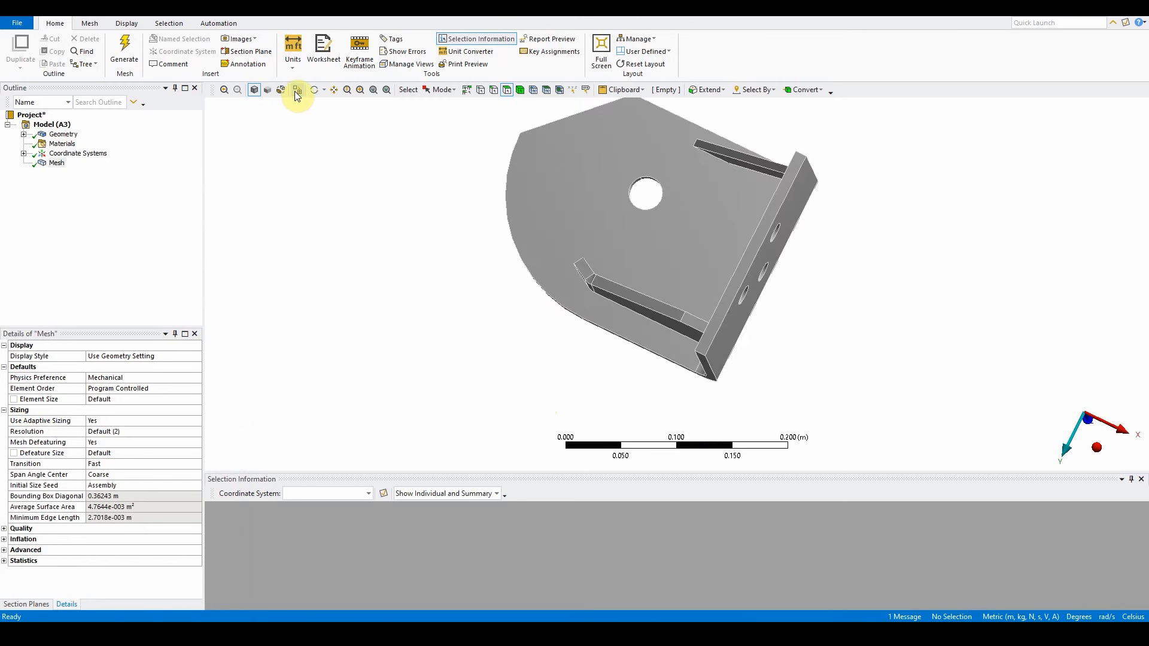
left_click(295, 92)
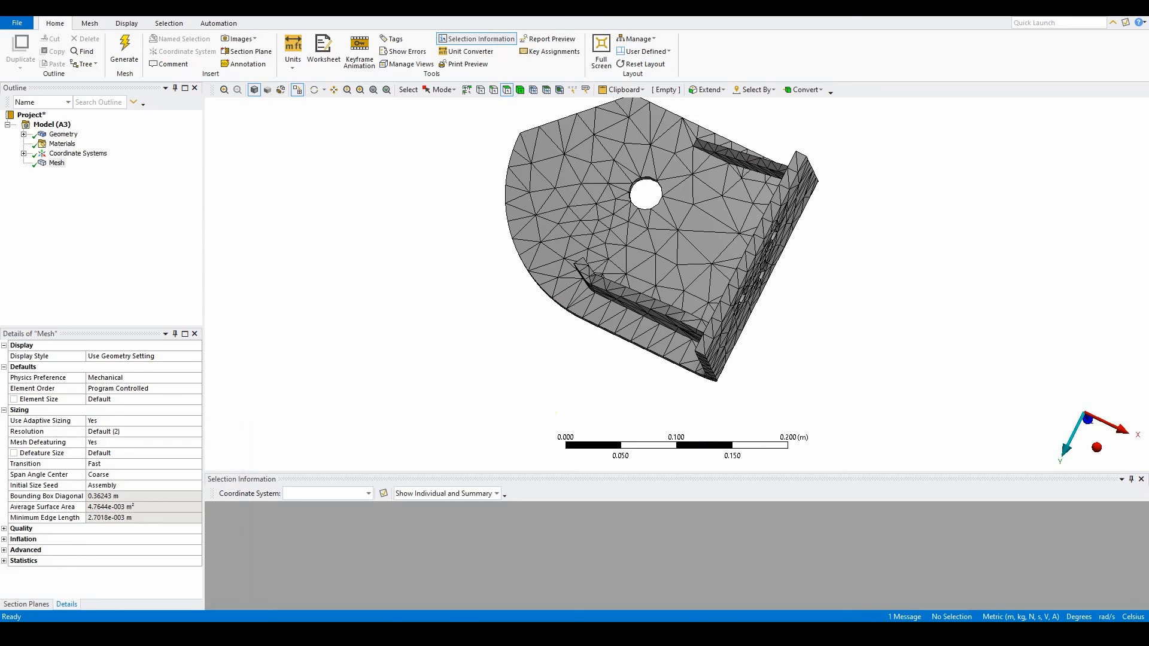
mouse_move(641, 302)
middle_mouse_down()
mouse_move(770, 313)
mouse_move(798, 277)
mouse_move(684, 271)
mouse_move(685, 299)
mouse_move(711, 308)
mouse_move(725, 297)
mouse_move(641, 299)
middle_mouse_up()
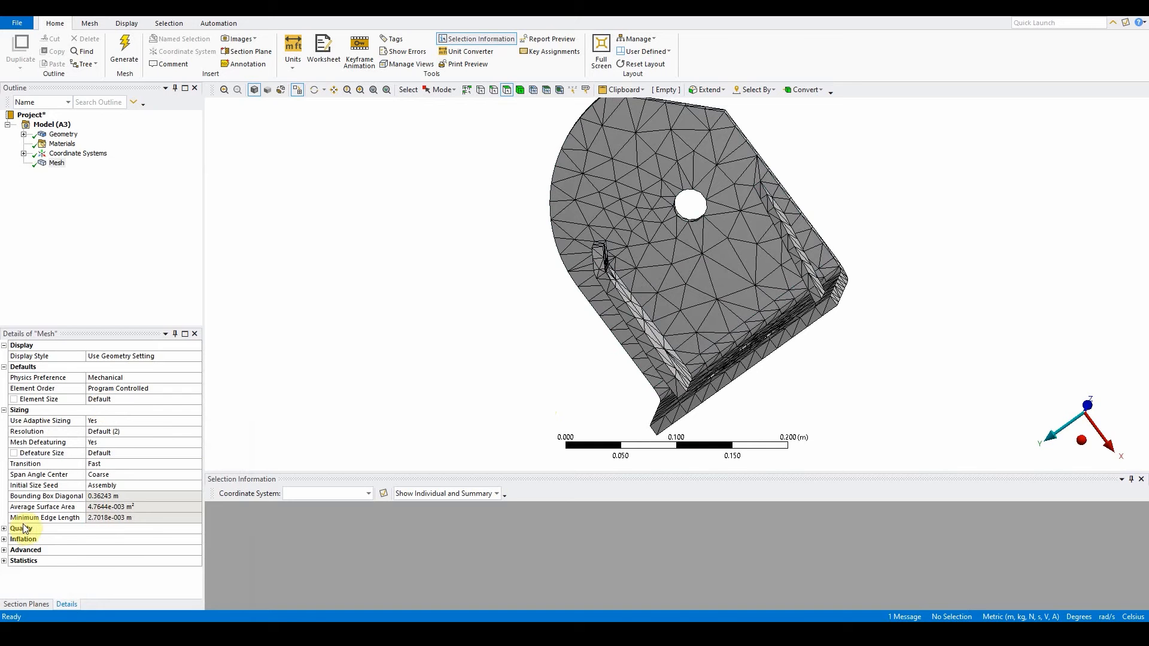
Expand the mesh Quality settings and set Mesh Metric to Element Quality
left_click(4, 529)
scroll(94, 554, "down", 1)
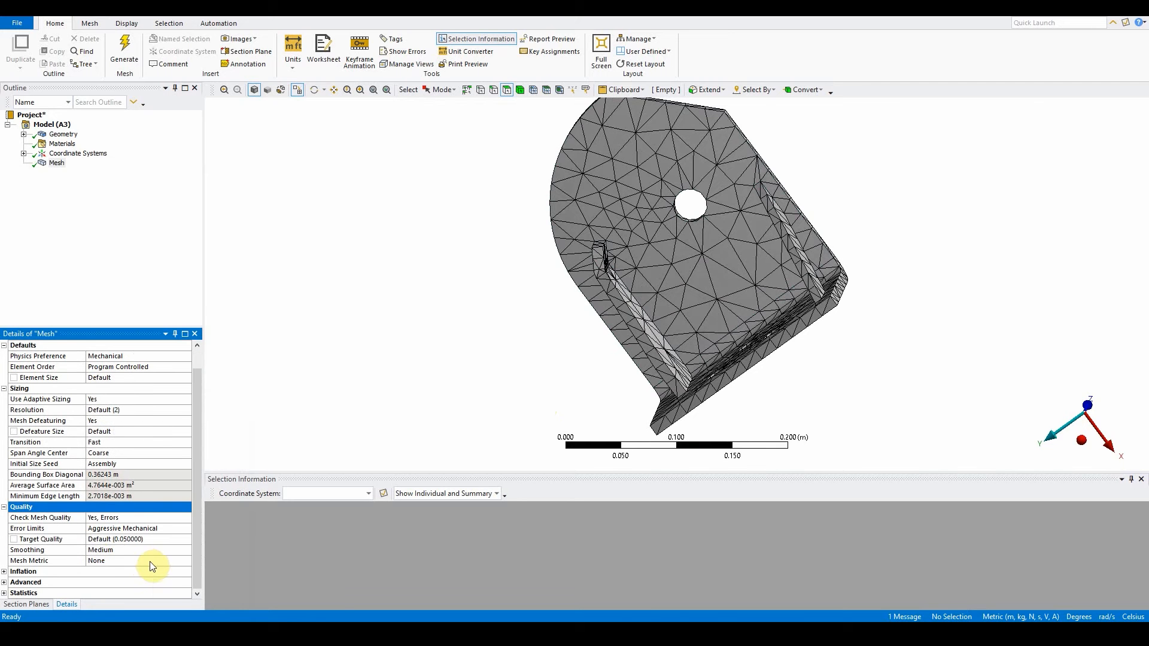
left_click(149, 561)
left_click(187, 560)
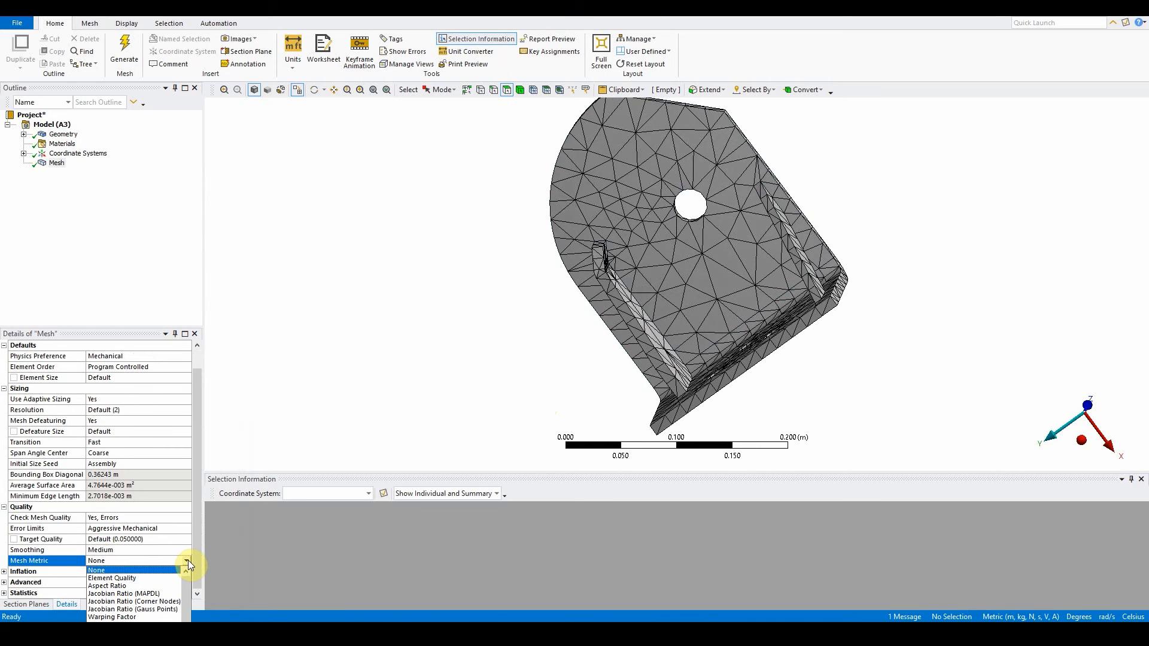
left_click(148, 577)
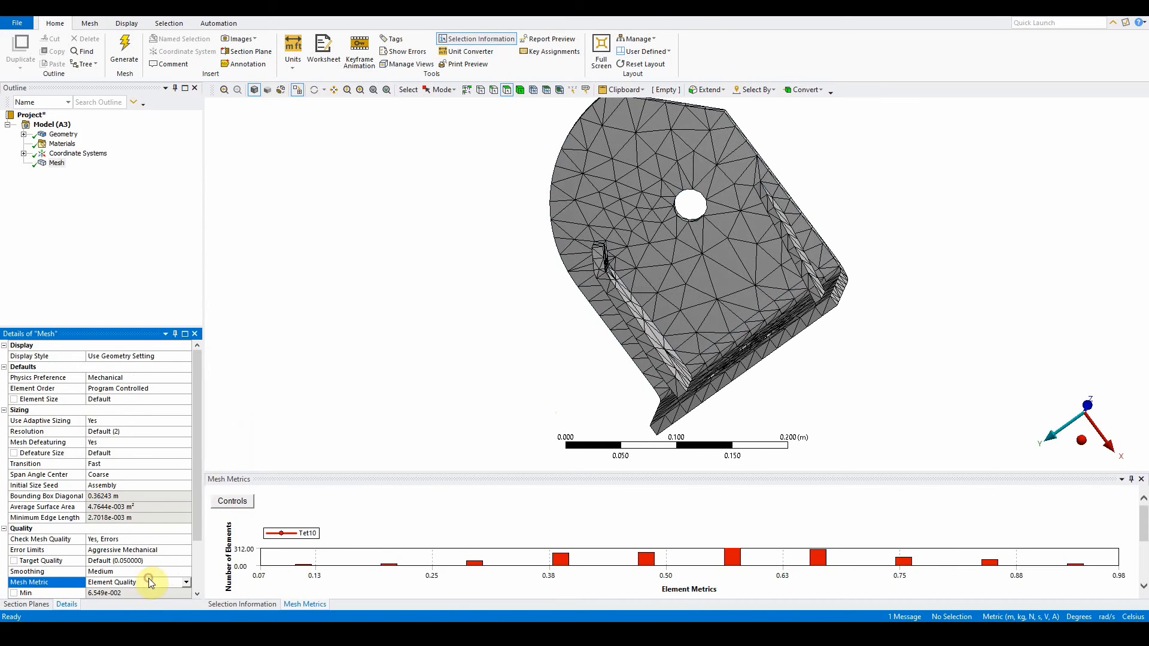
Examine the element quality values and expand Statistics to check the node and element counts
left_click_drag(195, 489, 199, 544)
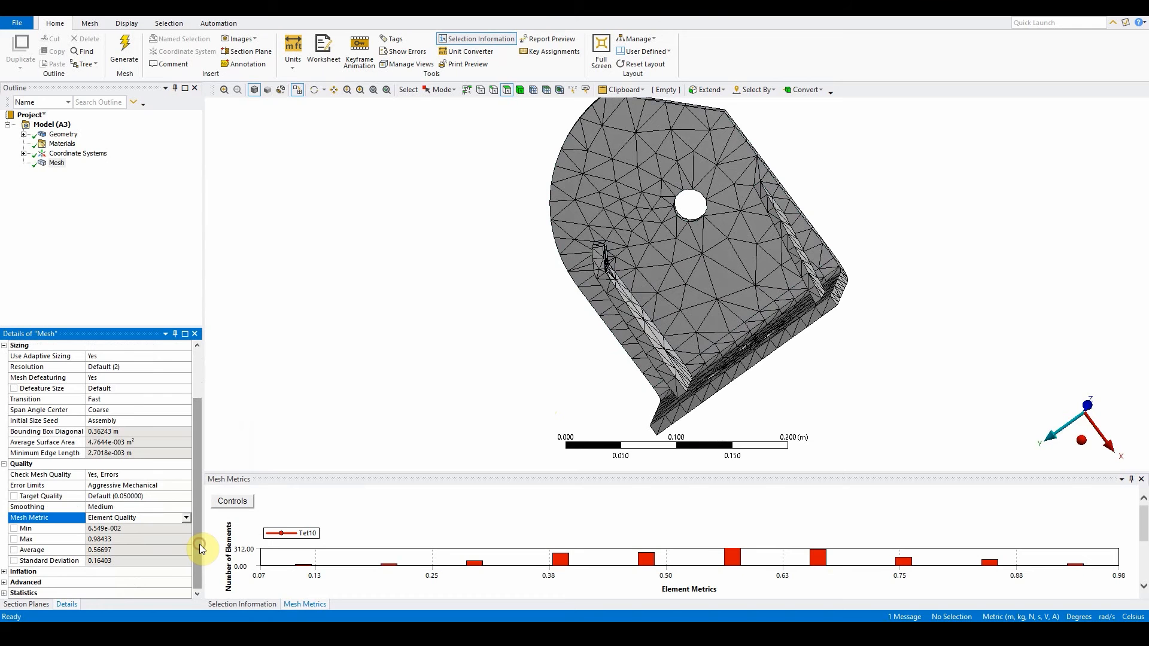
left_click(6, 593)
left_click_drag(193, 522, 202, 560)
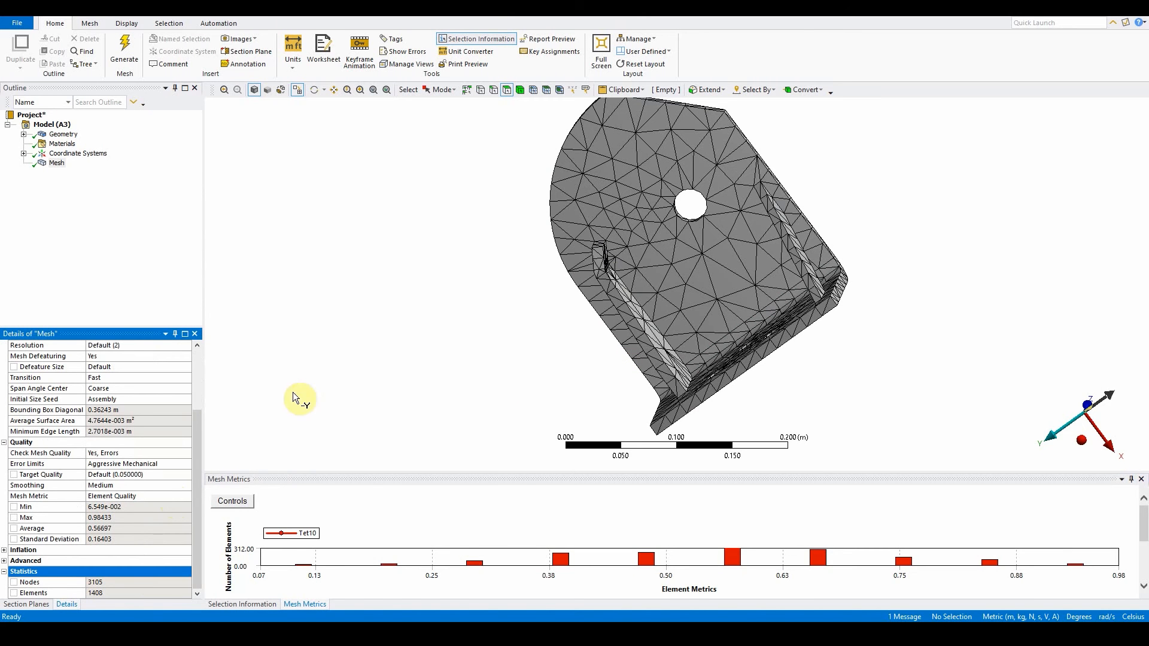
left_click(141, 357)
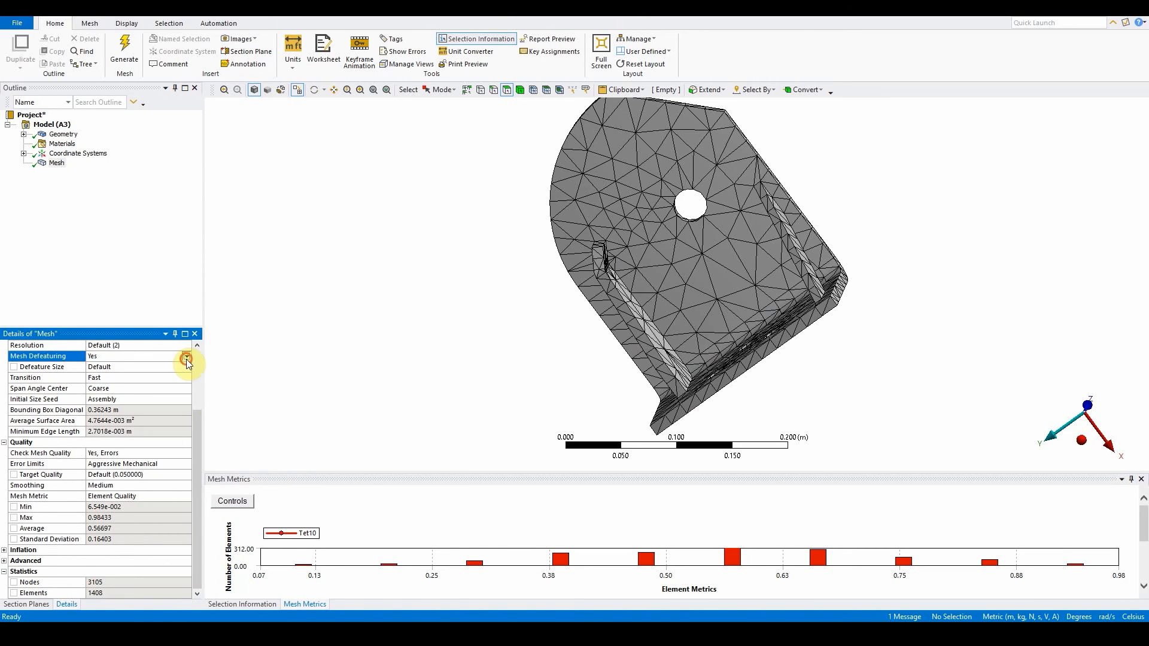
left_click(185, 359)
left_click(174, 365)
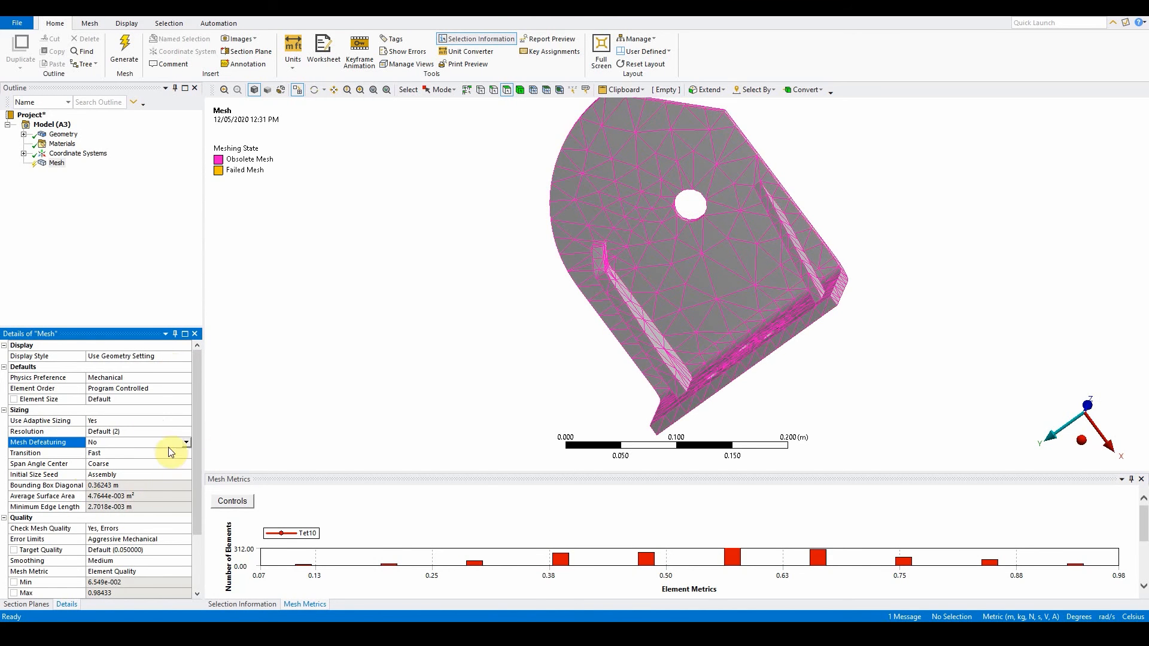
left_click_drag(195, 446, 196, 447)
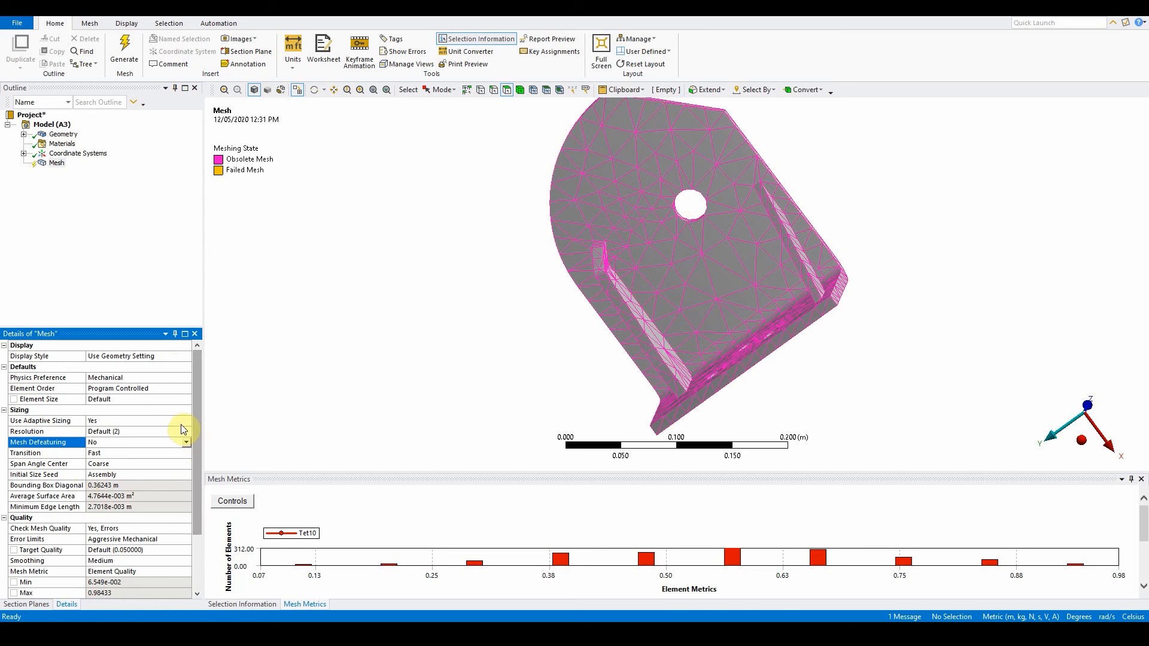
left_click(185, 442)
left_click(170, 454)
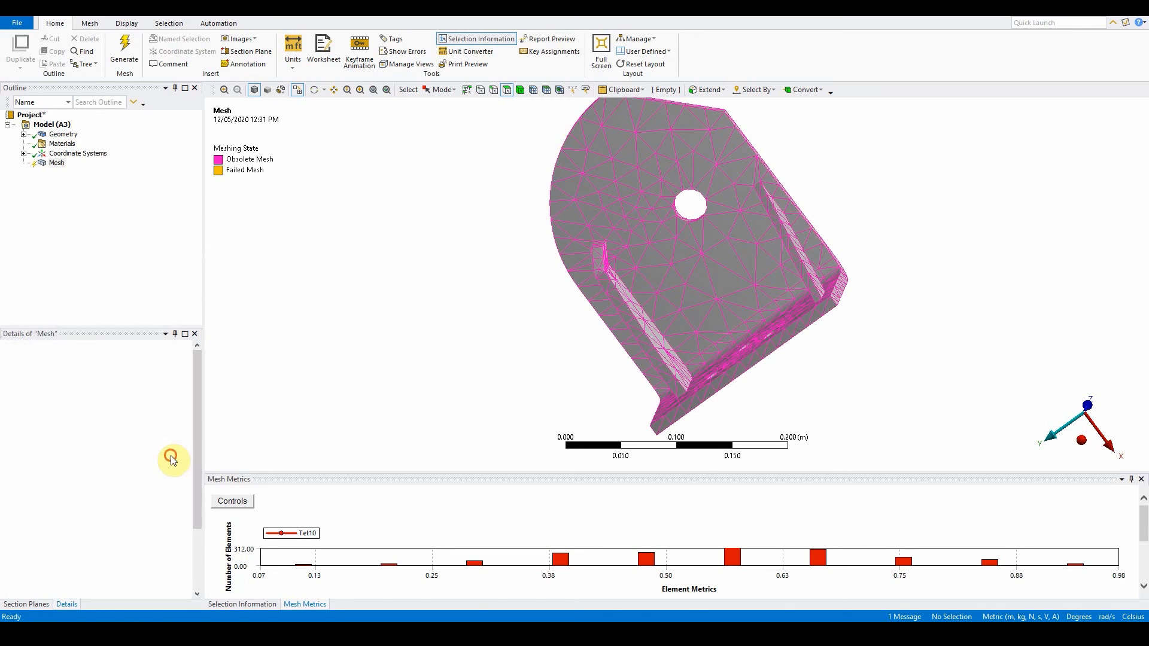
Set Use Adaptive Sizing to No and Capture Curvature to Yes in the mesh sizing settings
left_click(185, 421)
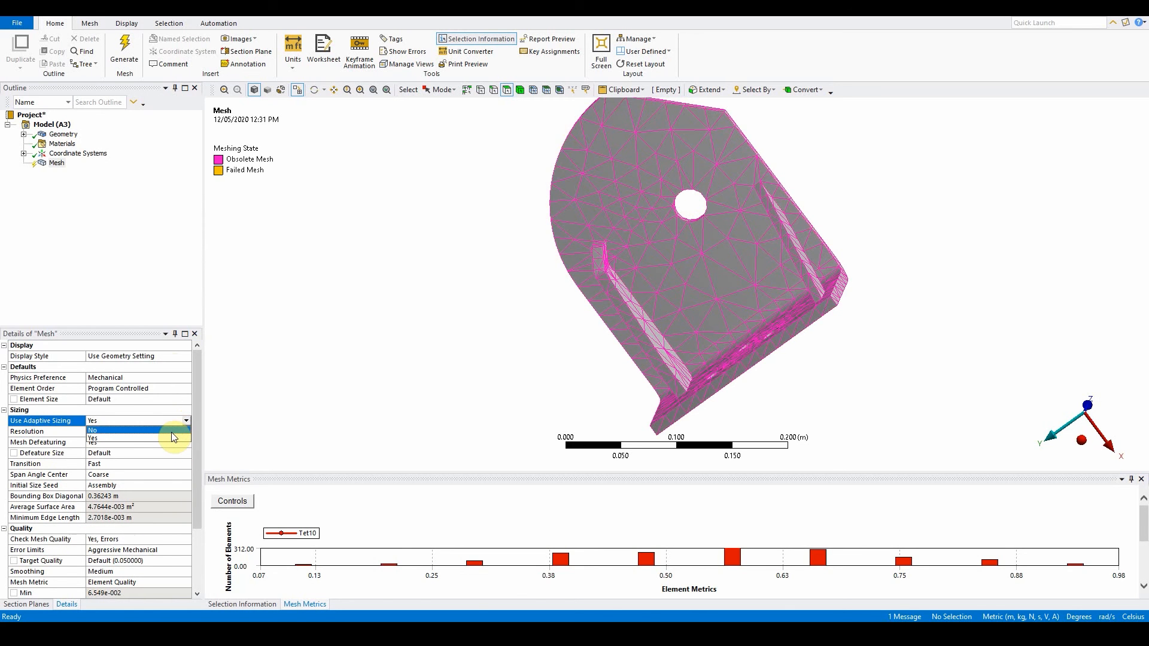
left_click(171, 432)
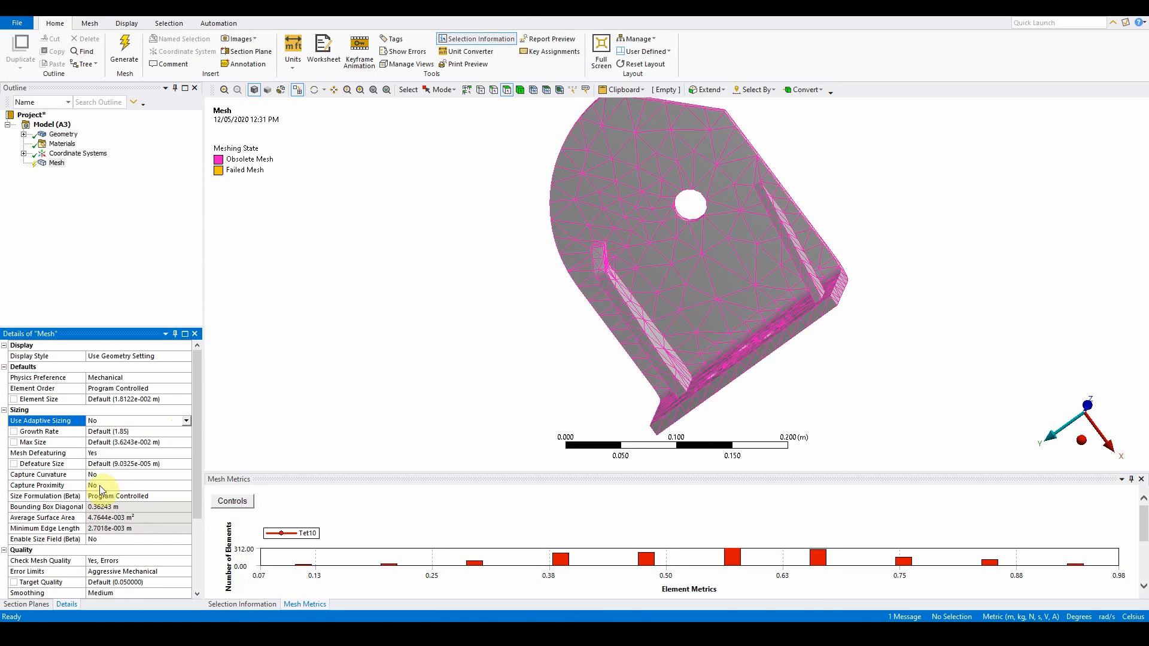
double_click(113, 475)
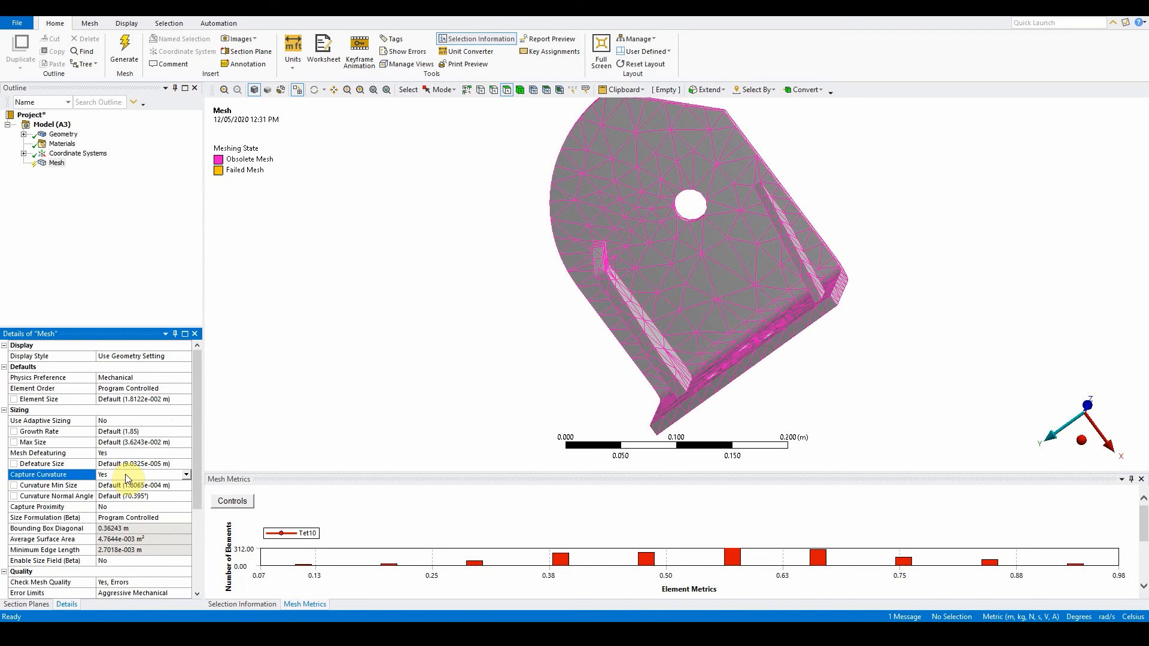
Regenerate the bracket mesh with curvature capture and inspect it around the hole and ribs
left_click(265, 305)
left_click(124, 51)
left_click(474, 304)
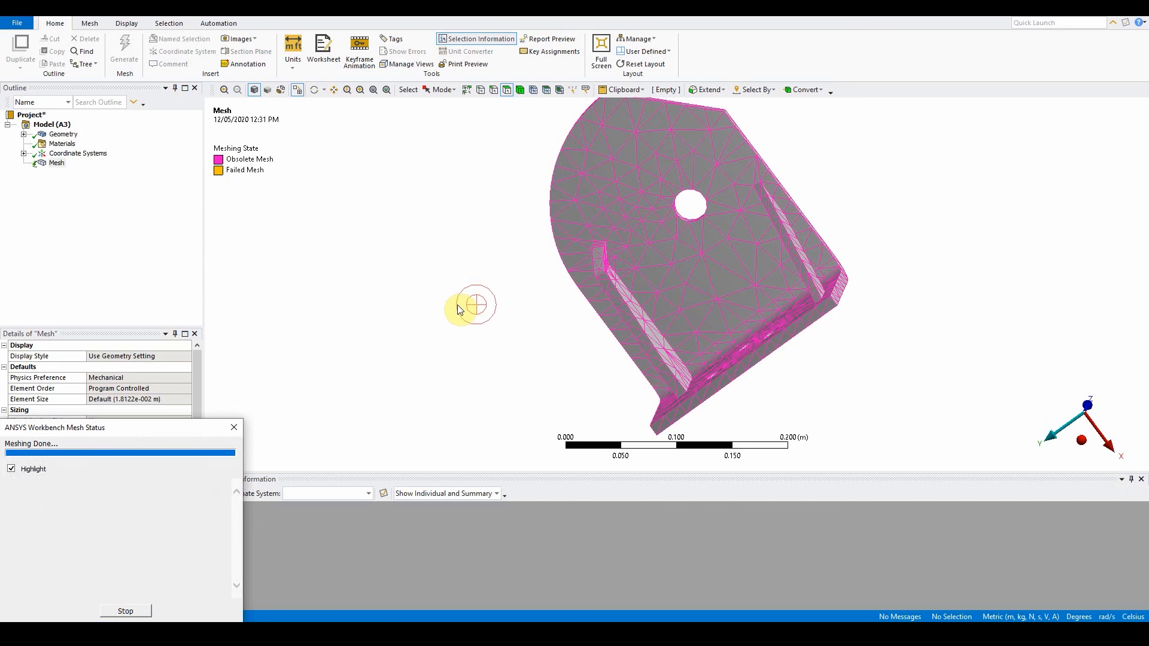
middle_click_drag(610, 317, 557, 311)
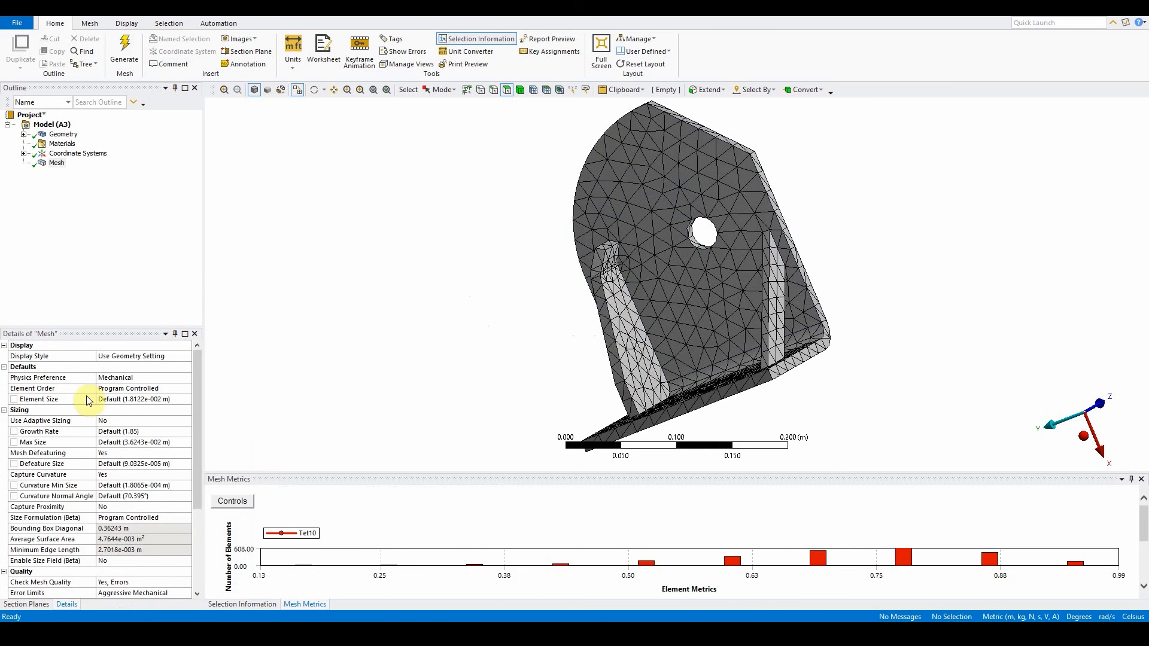
Switch the unit system to Metric (mm, kg, N, s, mV, mA) and set the global mesh element size to 6.5 mm
left_click(120, 398)
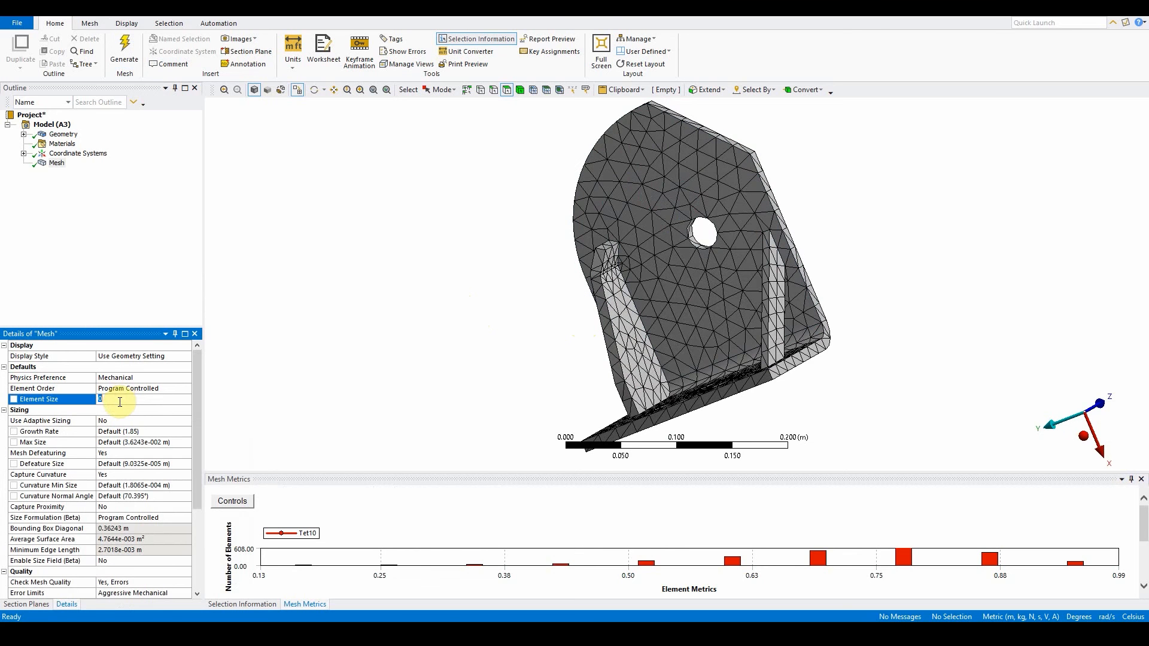
left_click(293, 56)
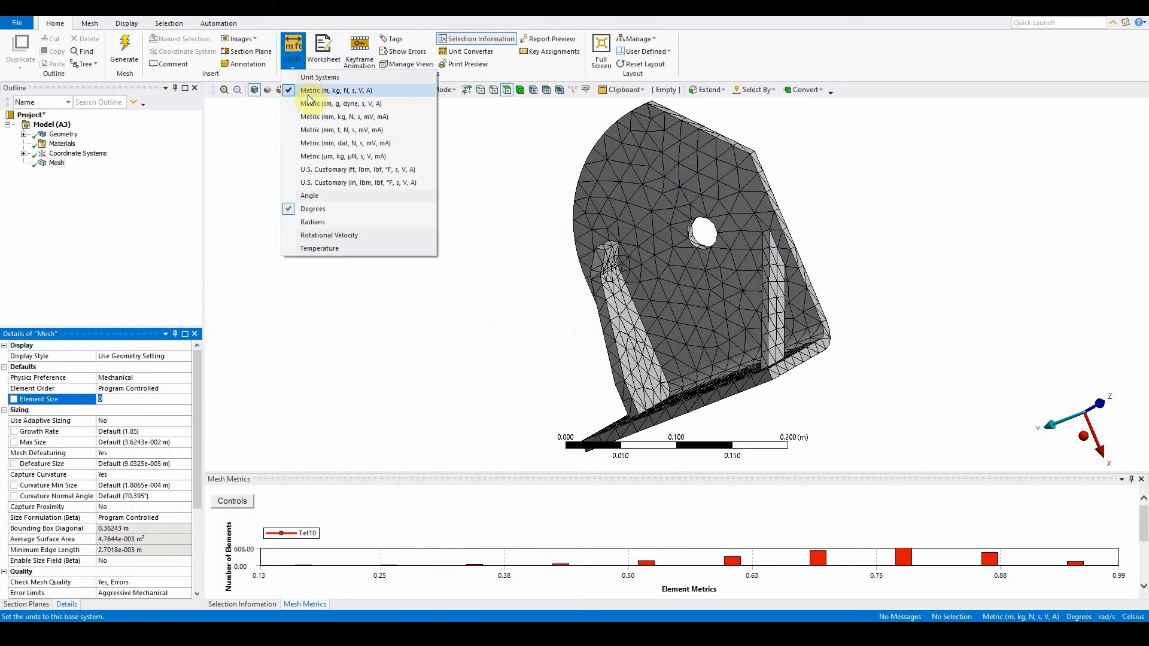
left_click(311, 116)
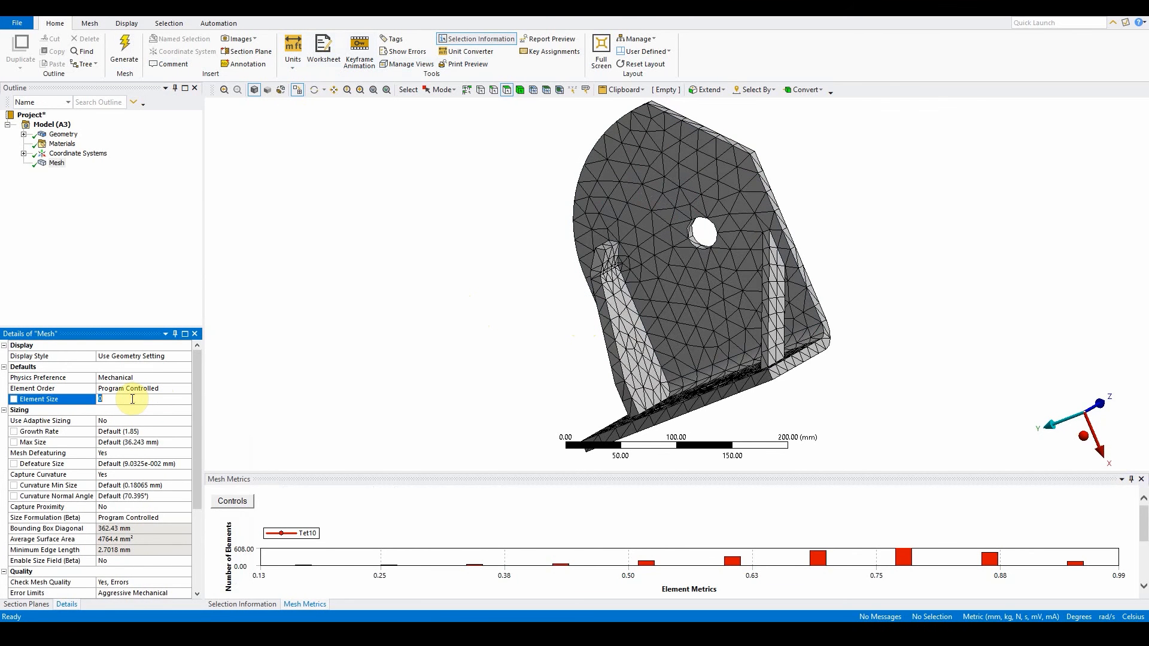
type("6.5")
key("Return")
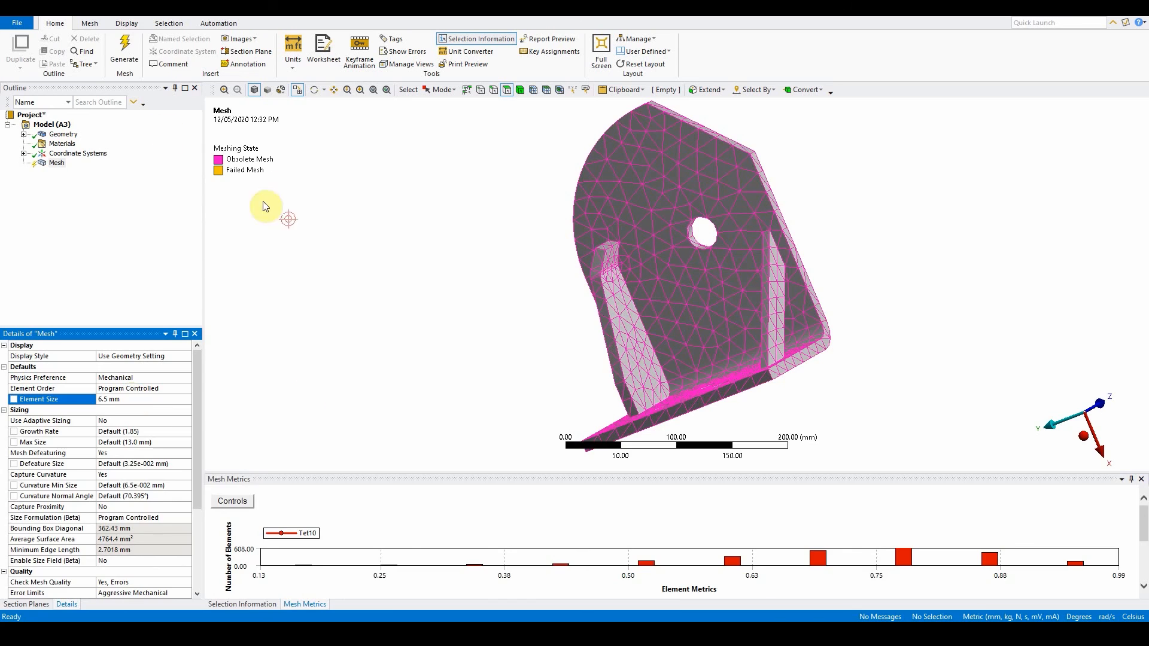
Regenerate the bracket mesh with the new element size and inspect it on the ribs, bend and base plate holes
left_click(127, 60)
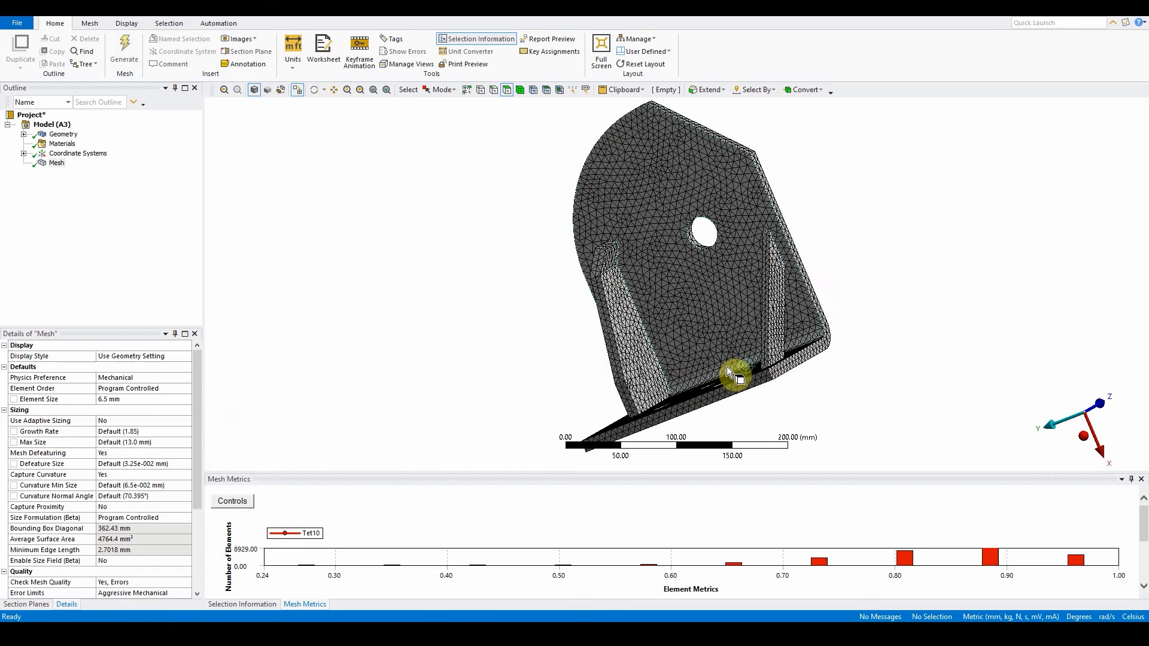
mouse_move(755, 356)
middle_mouse_down()
mouse_move(826, 355)
mouse_move(887, 325)
mouse_move(782, 318)
mouse_move(771, 349)
mouse_move(735, 355)
mouse_move(761, 335)
mouse_move(756, 354)
mouse_move(715, 337)
mouse_move(759, 341)
middle_mouse_up()
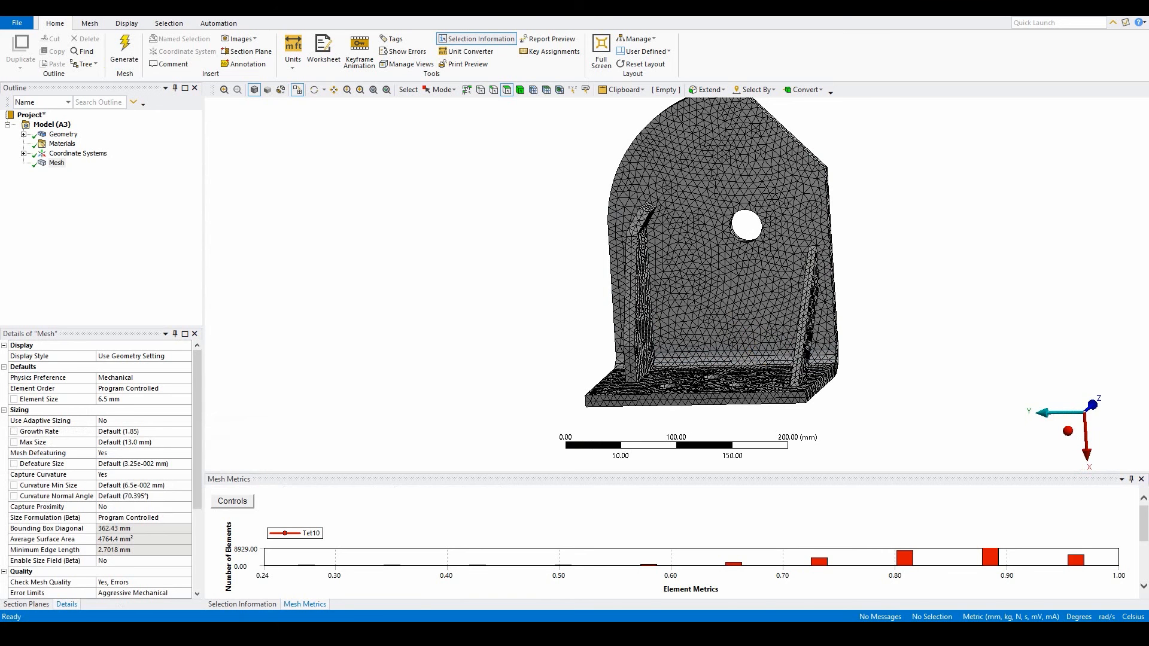
middle_click_drag(898, 179, 806, 199)
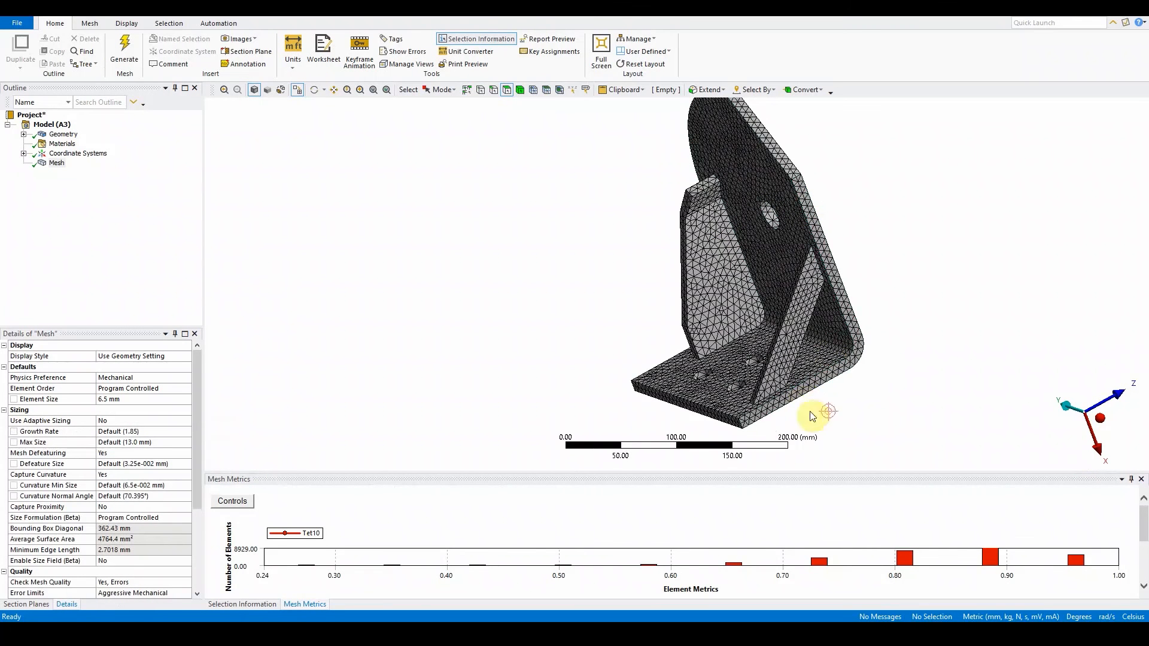
middle_click_drag(811, 417, 965, 369)
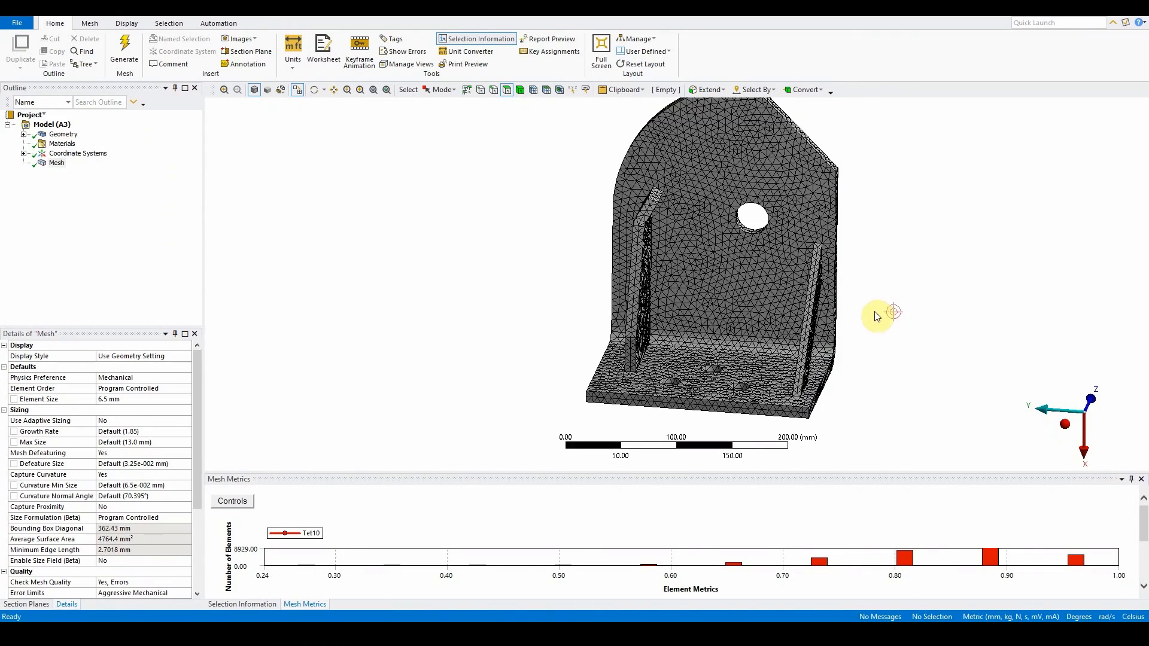
middle_click_drag(876, 316, 880, 367)
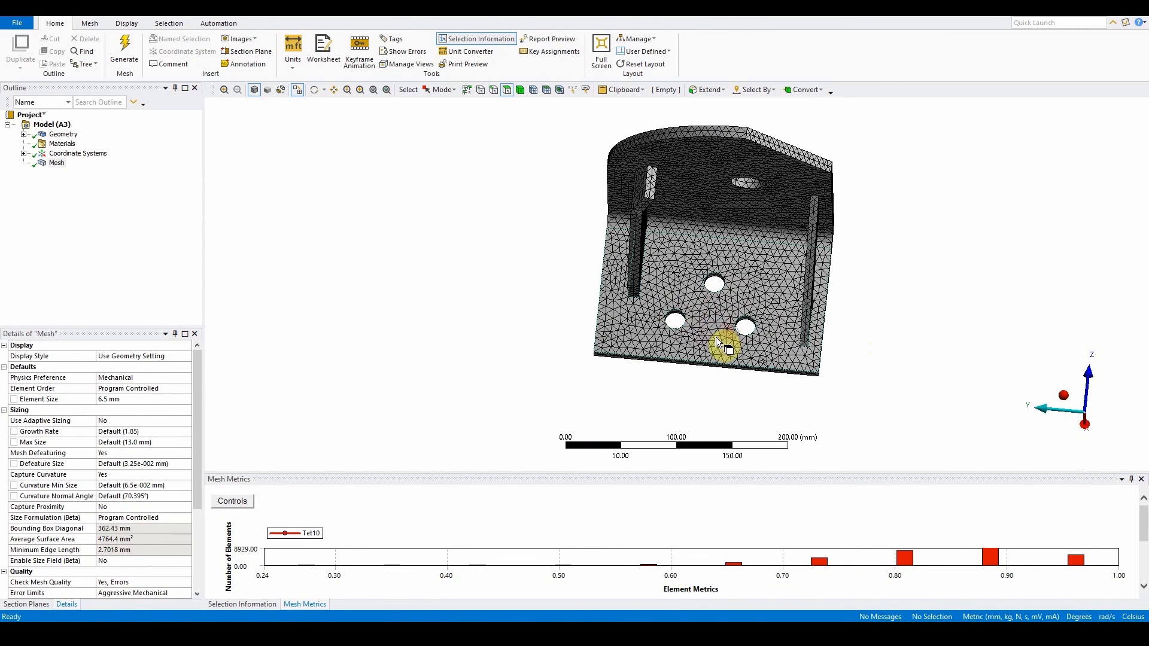
middle_click_drag(717, 344, 838, 267)
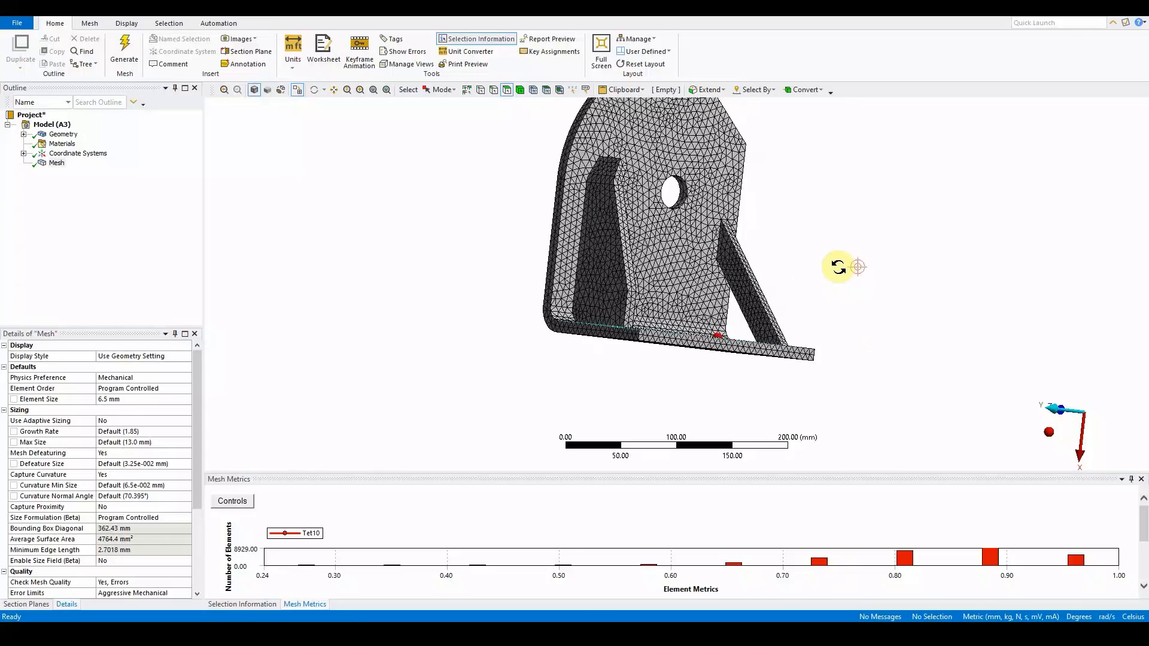